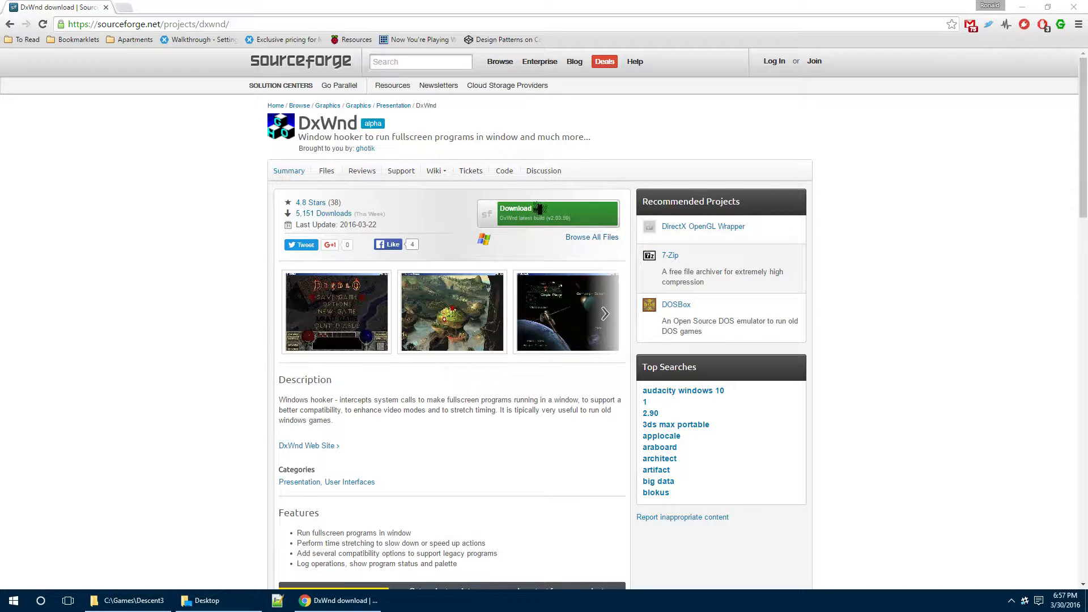
Download the latest DxWnd build from SourceForge and bring up the Desktop folder receiving the file
left_click(549, 217)
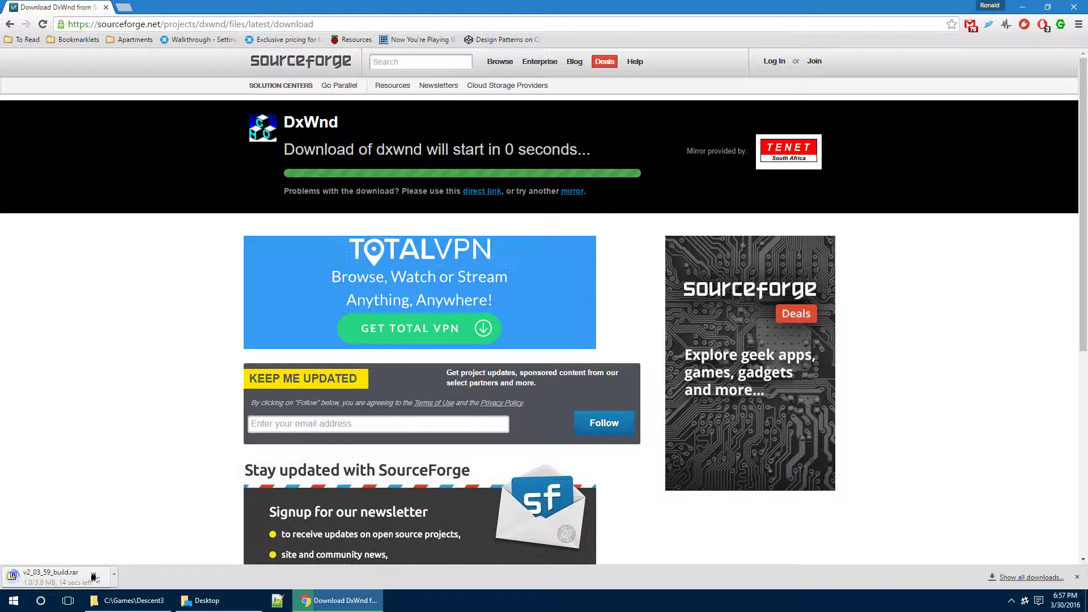
mouse_move(217, 606)
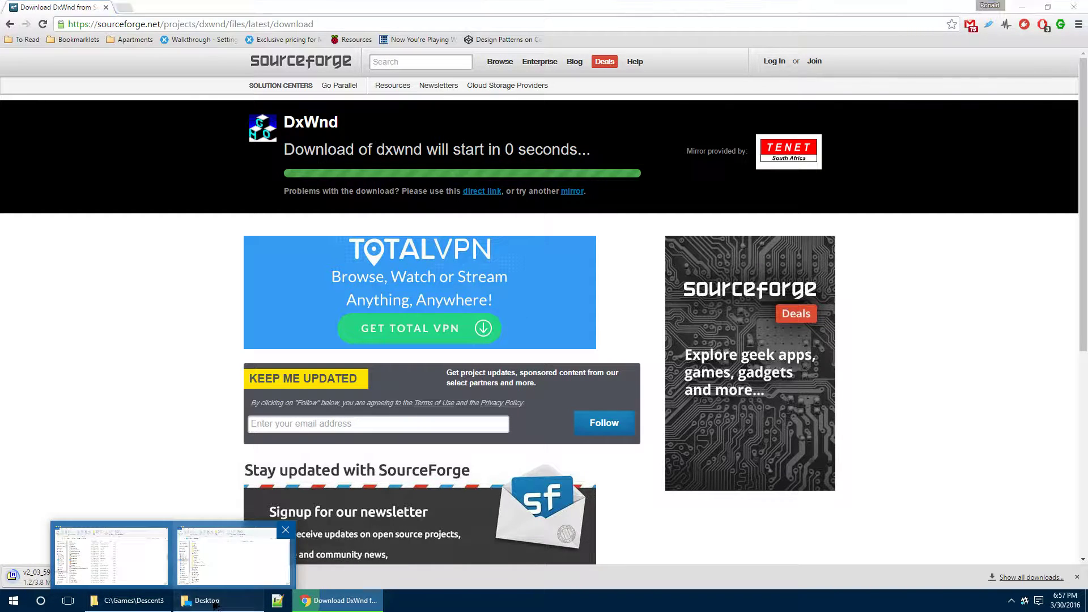
left_click(218, 553)
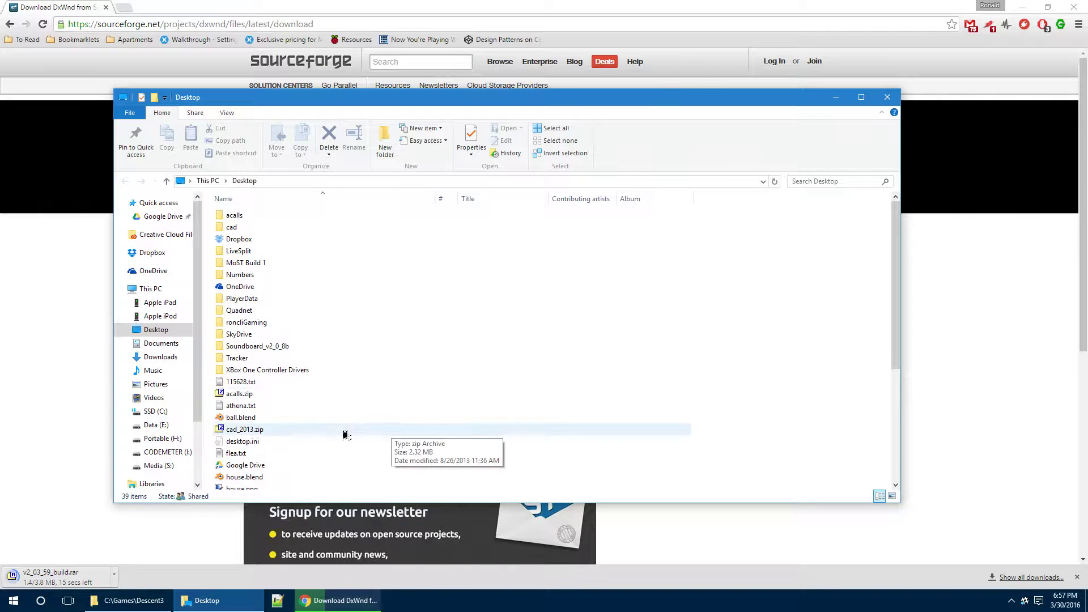
scroll(379, 368, "down", 5)
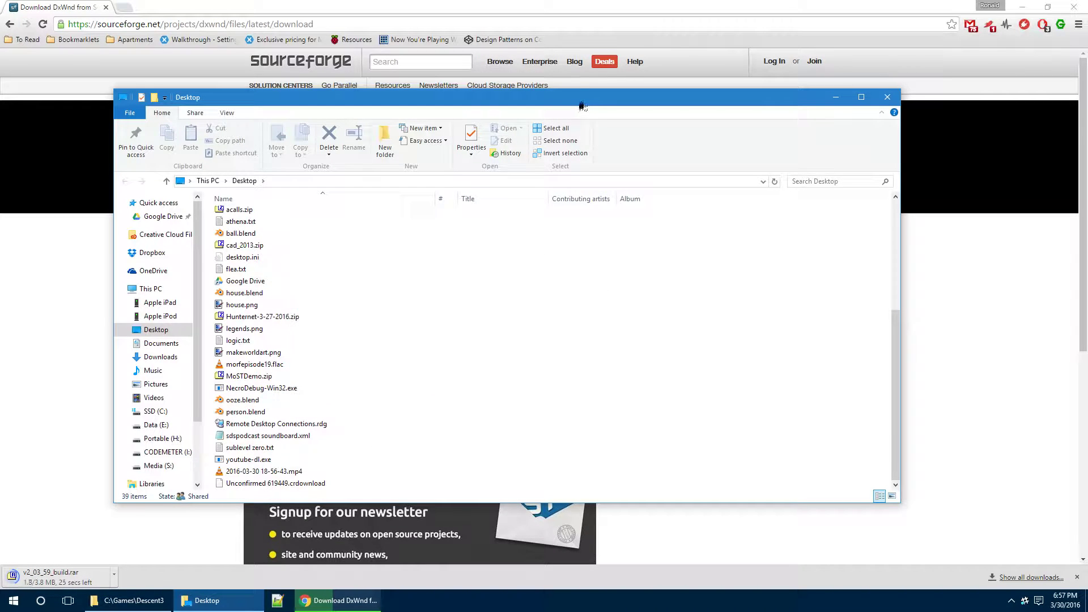
left_click_drag(583, 106, 656, 101)
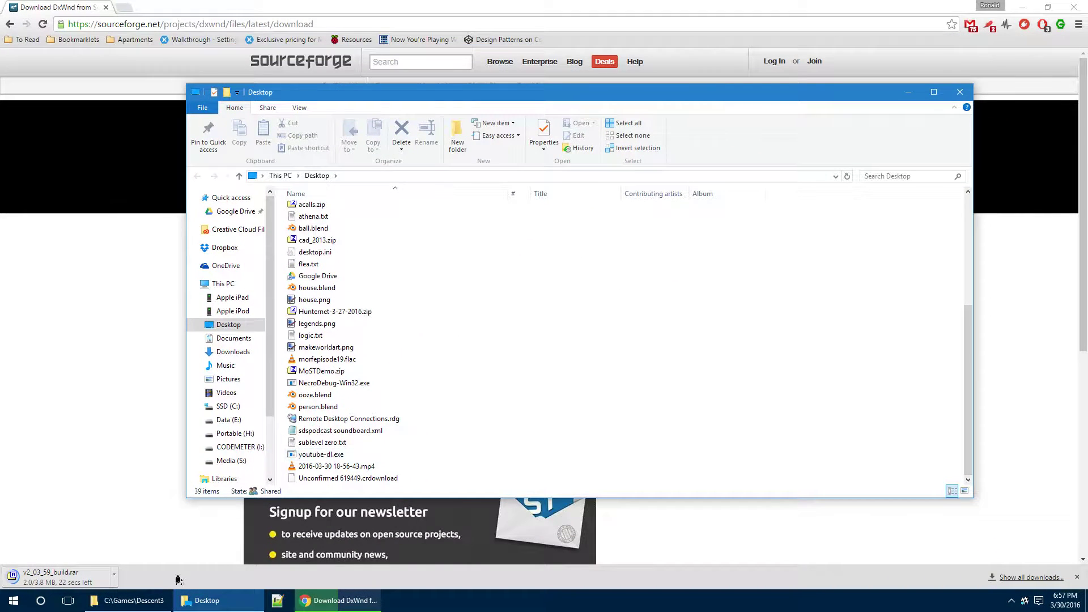
Run Descent 3.exe from C:\Games\Descent3 and open the miscellaneous settings of the launcher's setup
left_click(154, 603)
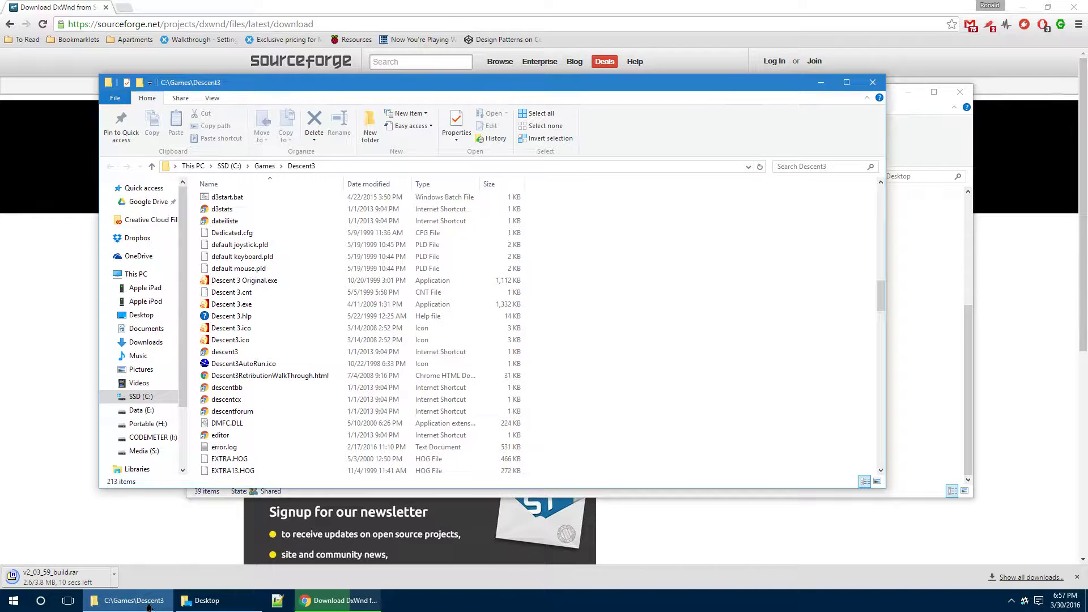
double_click(257, 307)
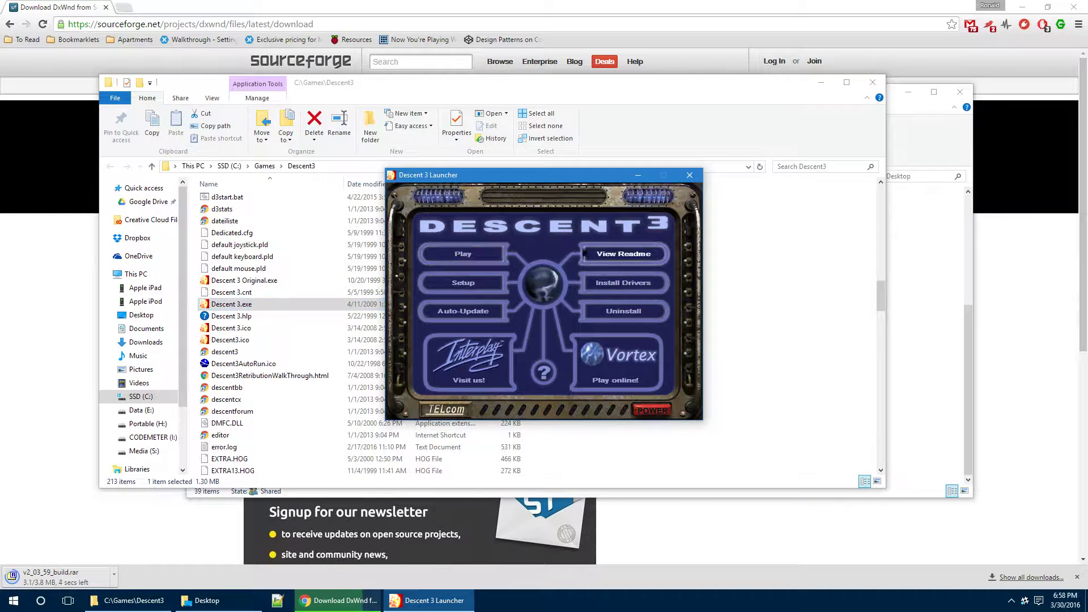
left_click(453, 285)
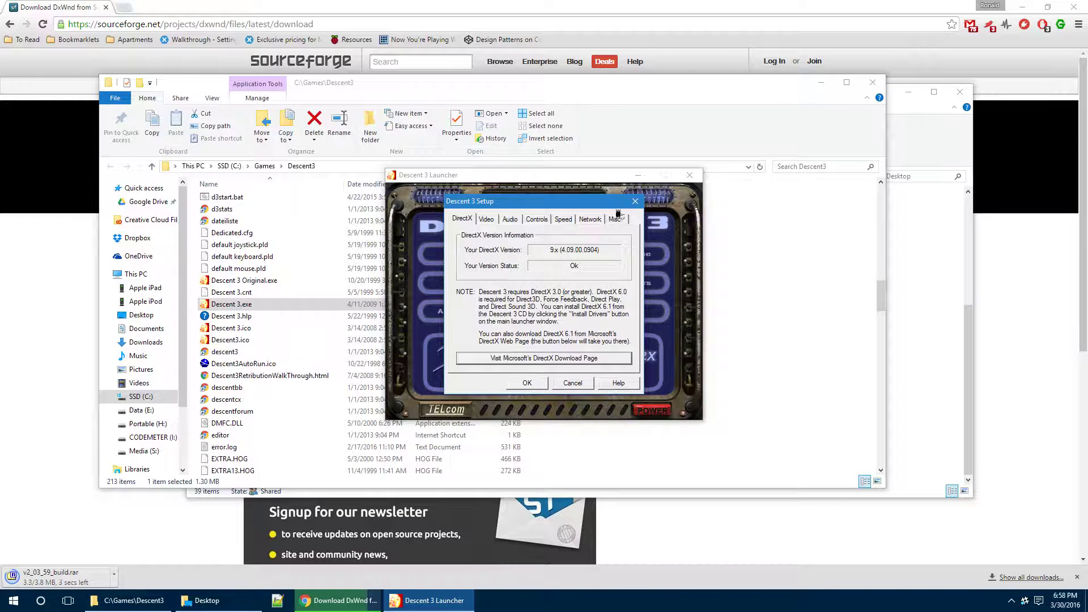
left_click(617, 221)
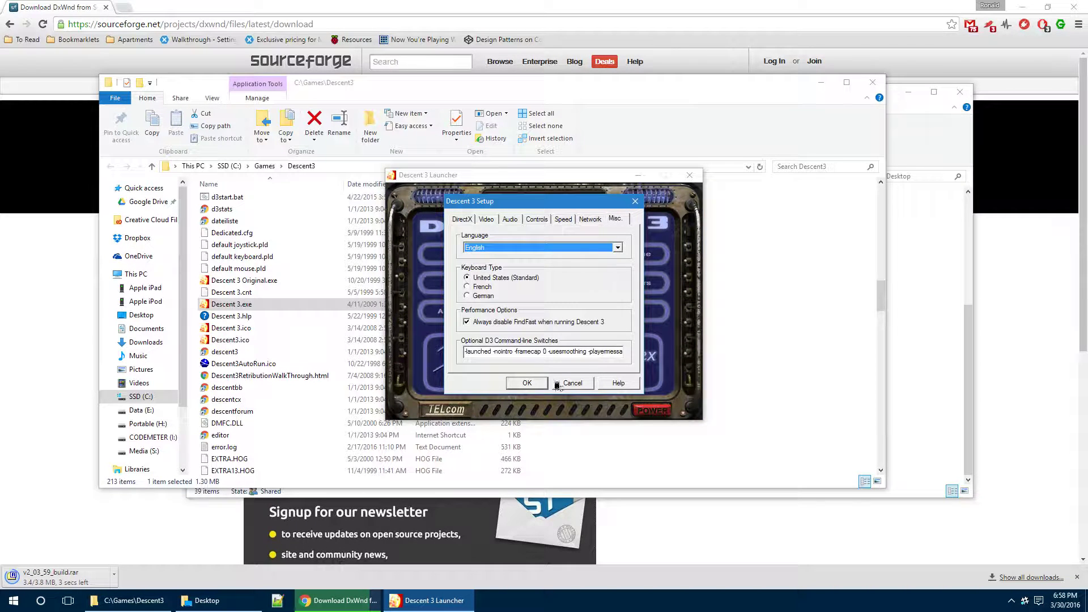
Examine the optional D3 command-line switches from beginning to end, and close the setup and launcher without saving
left_click(531, 352)
key("Home")
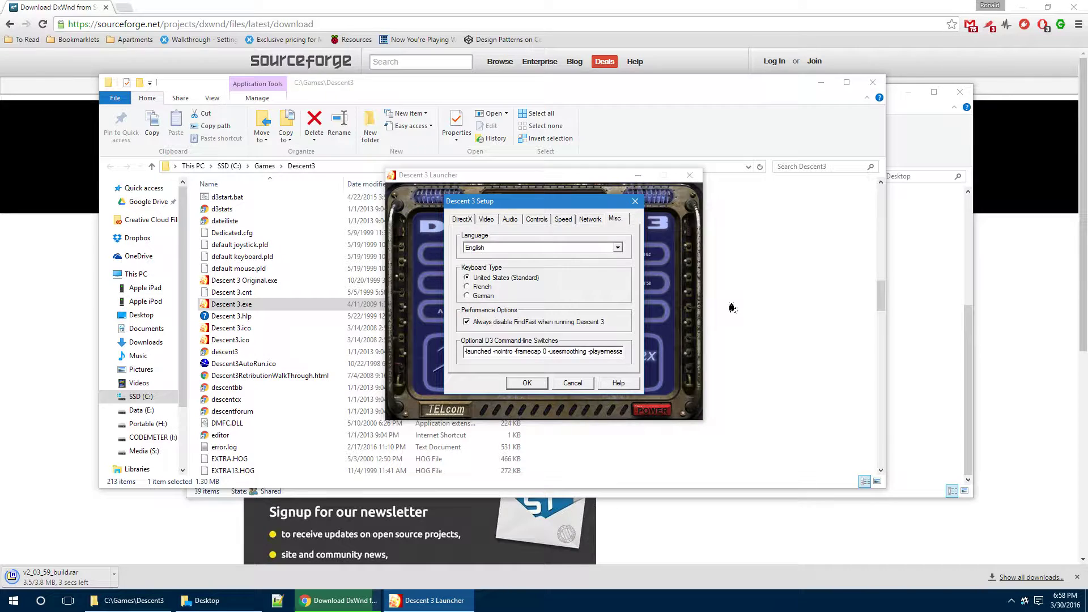
key("shift+End")
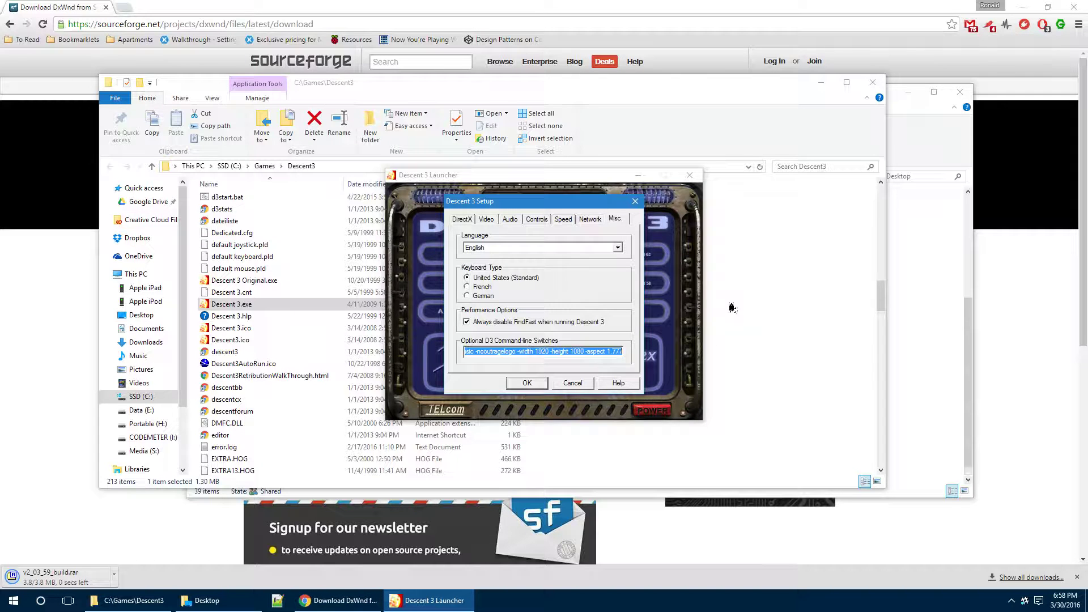
key("Home")
key("End")
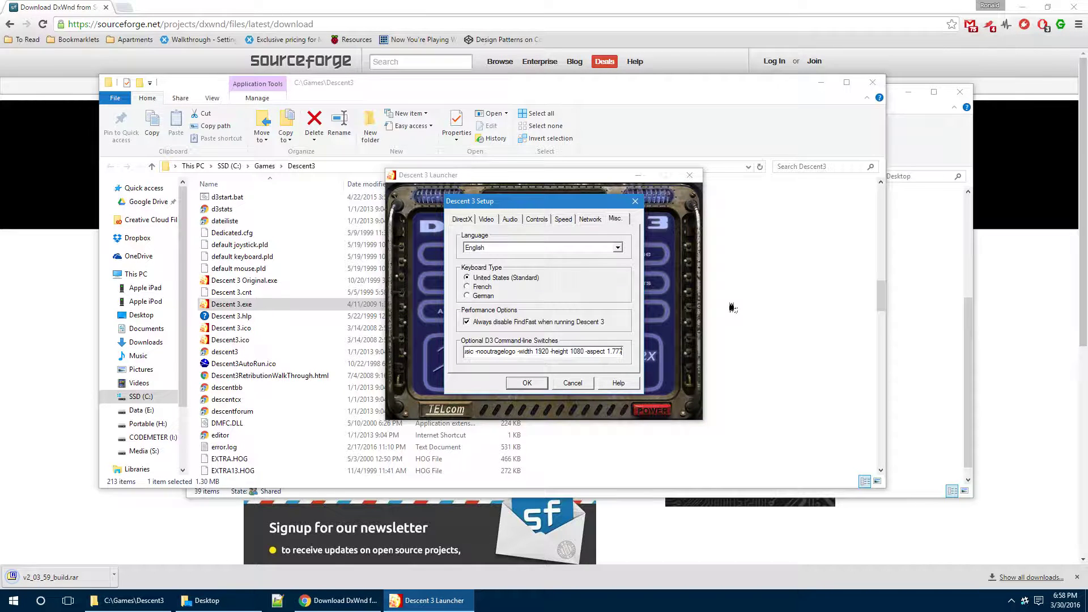
key("Home")
key("End")
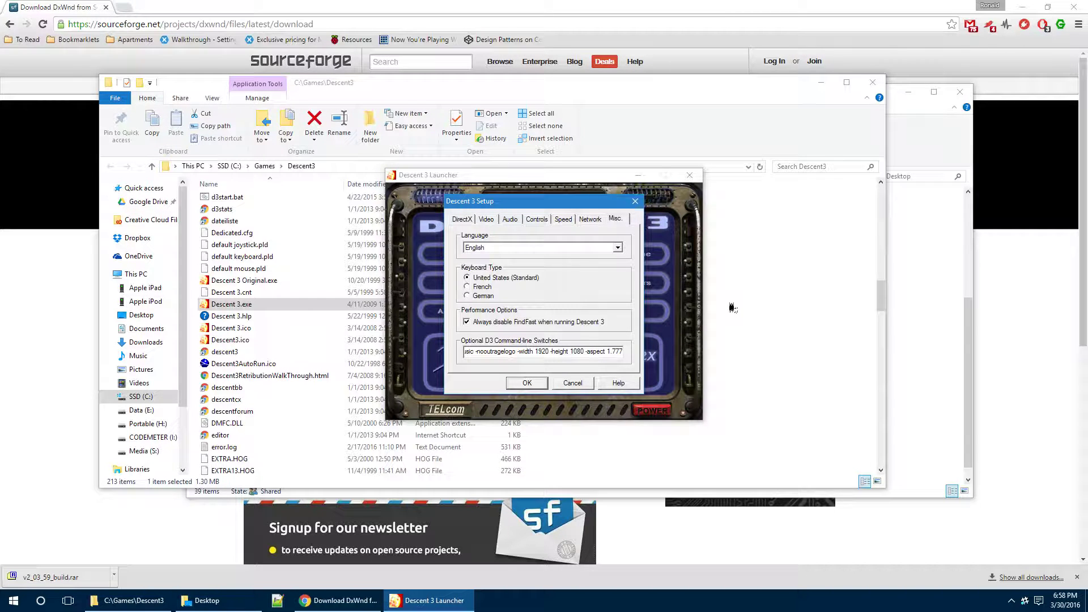
key("Home")
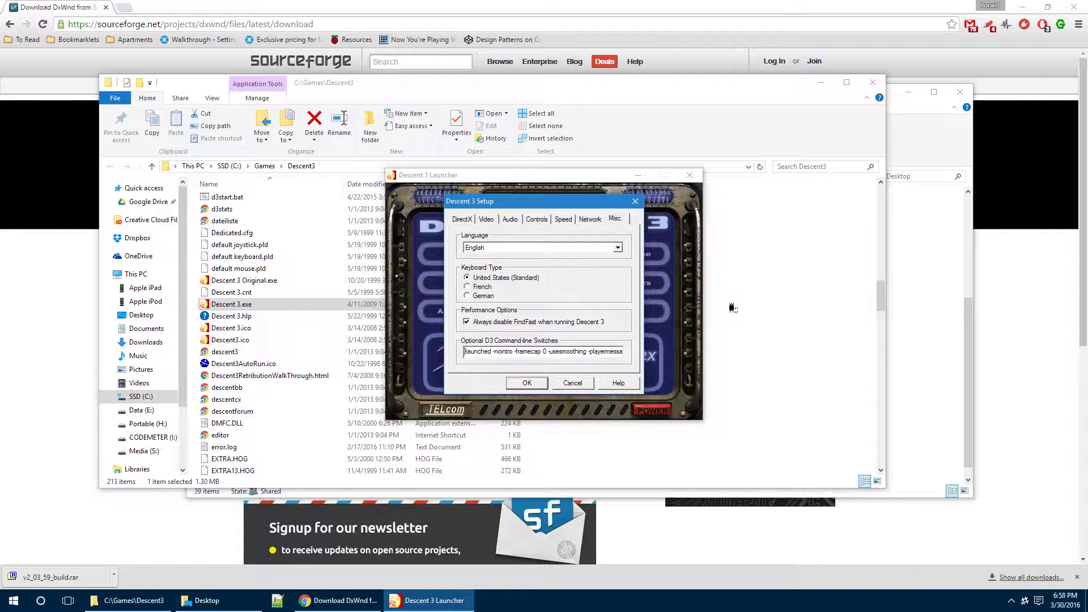
key("shift+End")
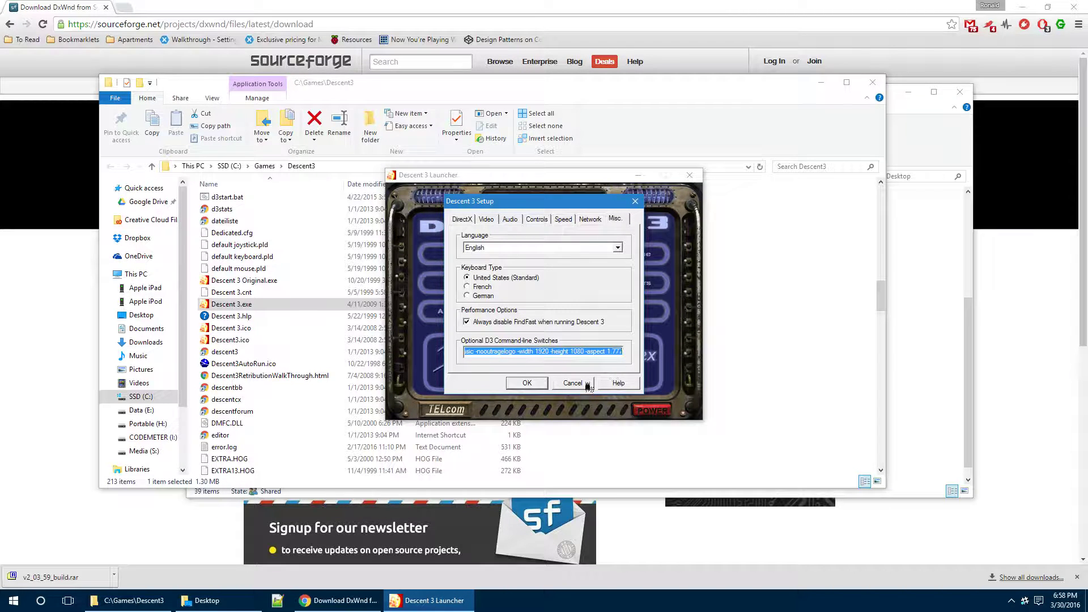
left_click(584, 383)
left_click(690, 176)
Open d3.bat from the Descent3 folder in Notepad++ and examine its cleanup commands and the game's launch switches
scroll(315, 340, "down", 2)
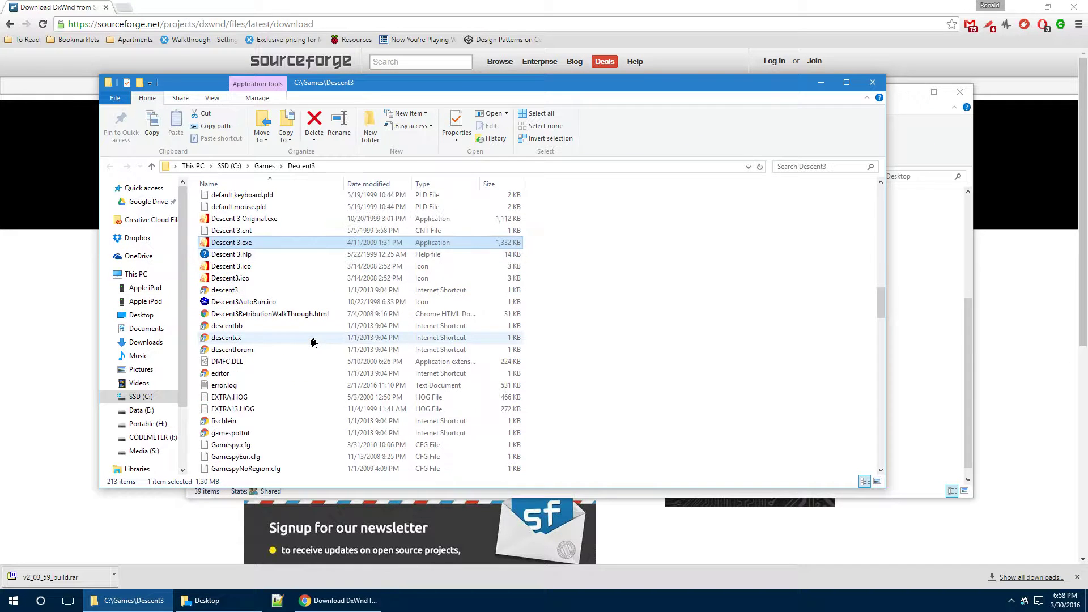
scroll(314, 343, "up", 3)
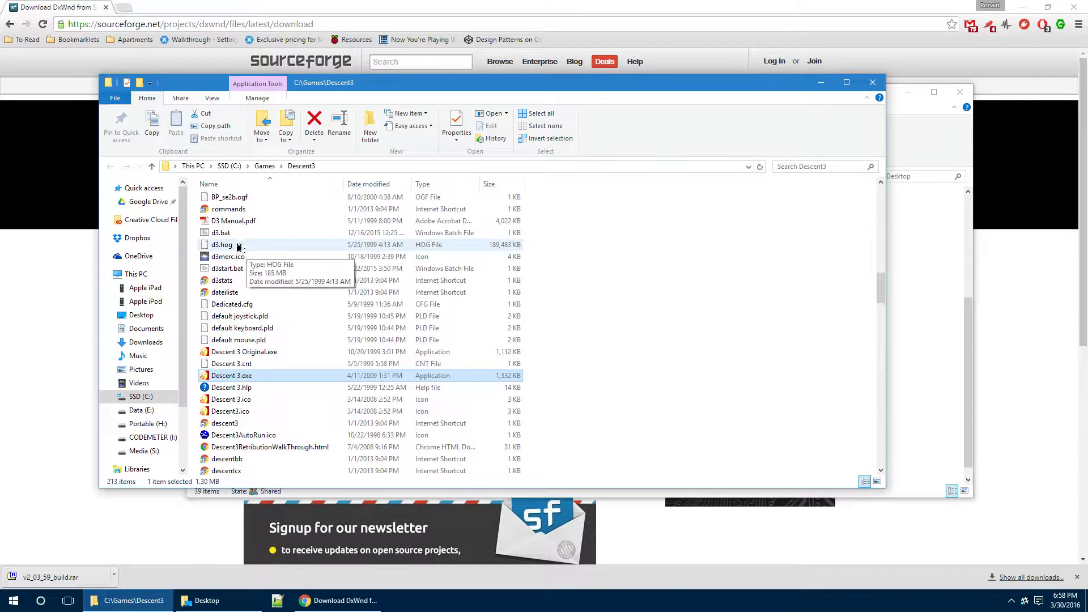
left_click(224, 235)
right_click(224, 236)
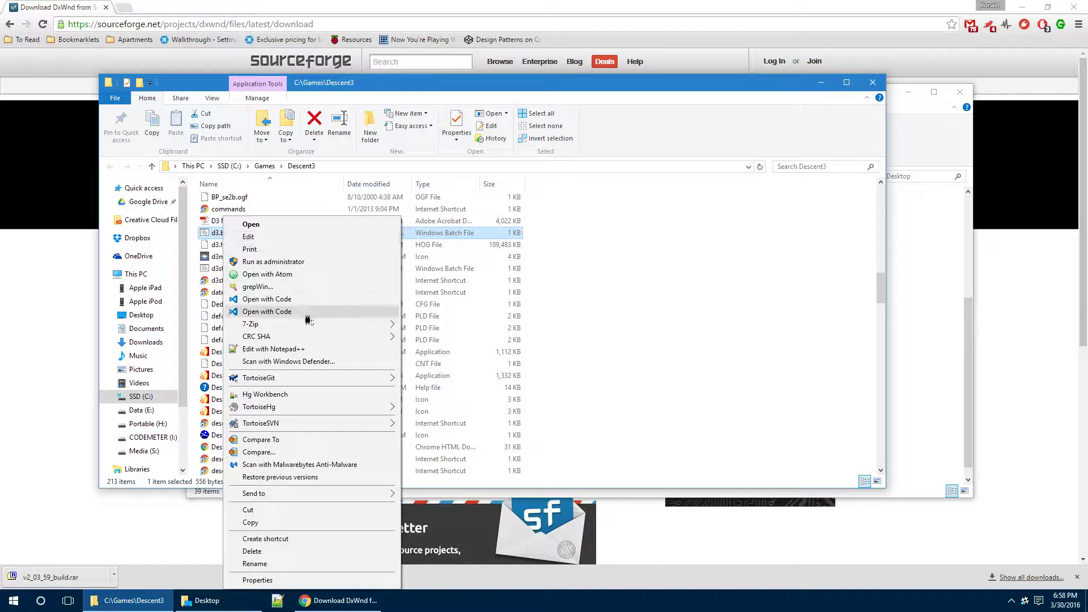
left_click(298, 350)
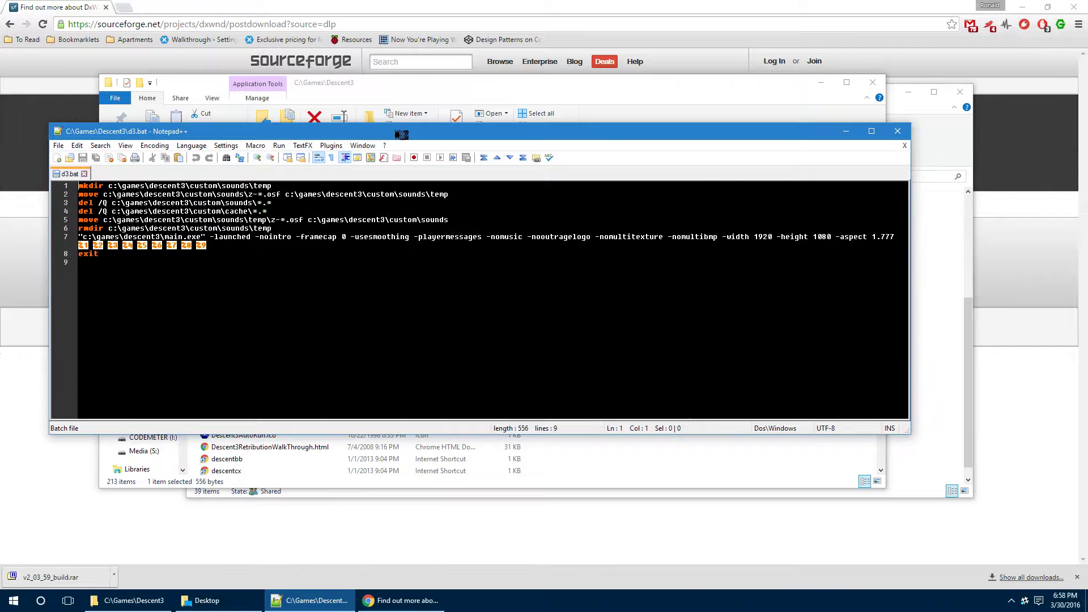
double_click(401, 134)
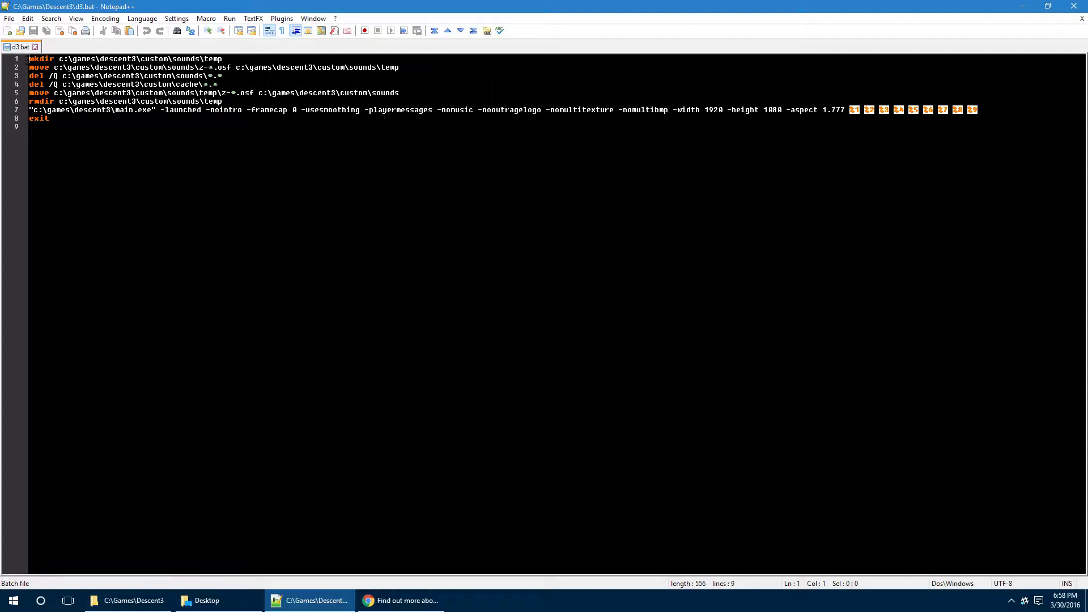
left_click_drag(29, 59, 239, 95)
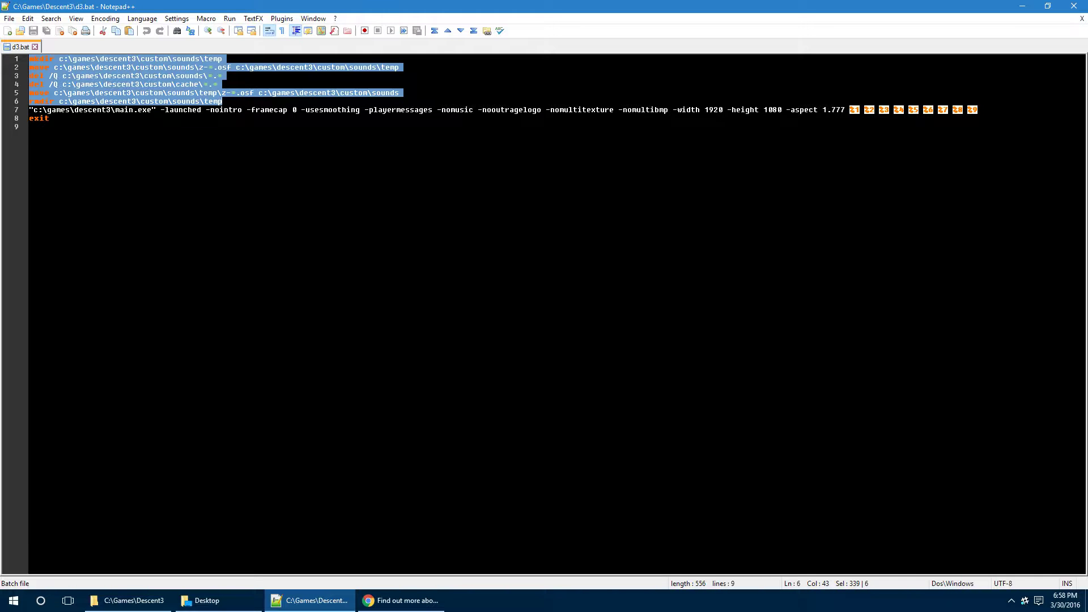
left_click_drag(979, 110, 49, 118)
left_click_drag(161, 110, 845, 110)
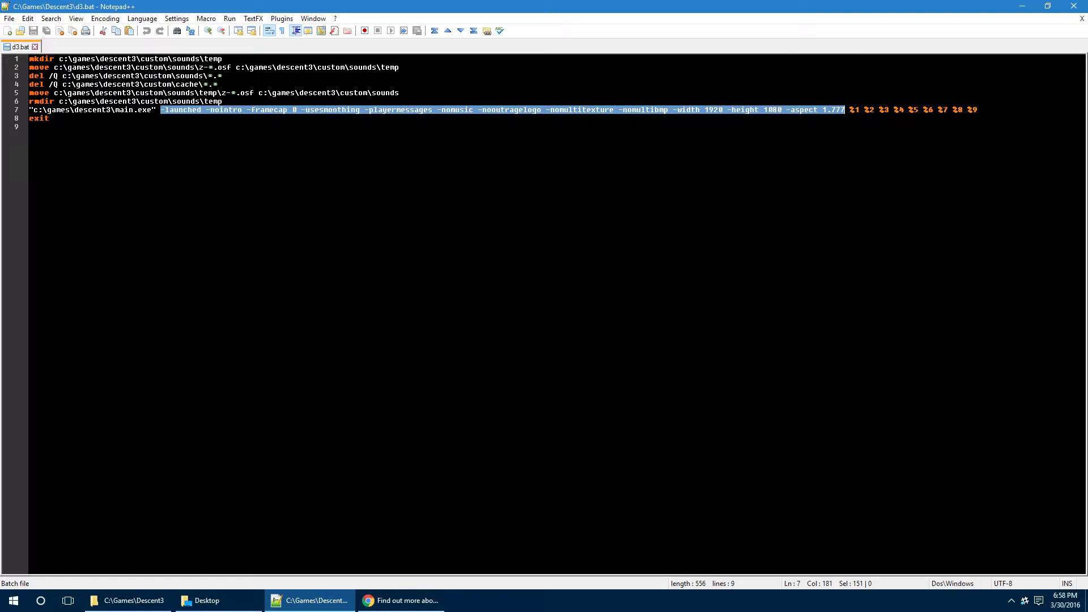
left_click(29, 126)
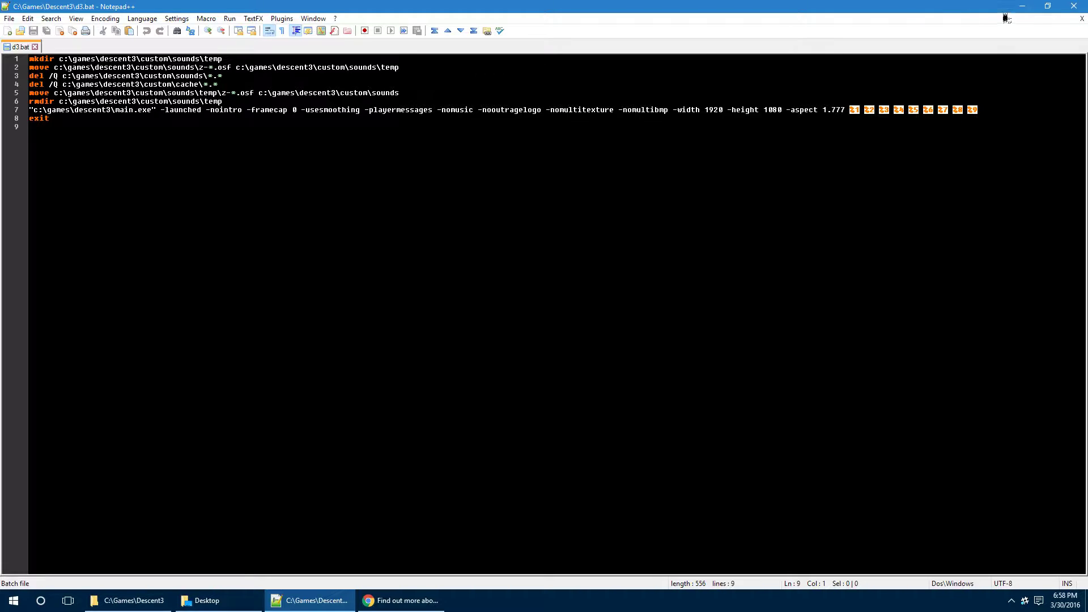
left_click(1022, 5)
Open the downloaded v2_03_59_build.rar archive and arrange the Desktop folder window beside its file list
left_click(74, 578)
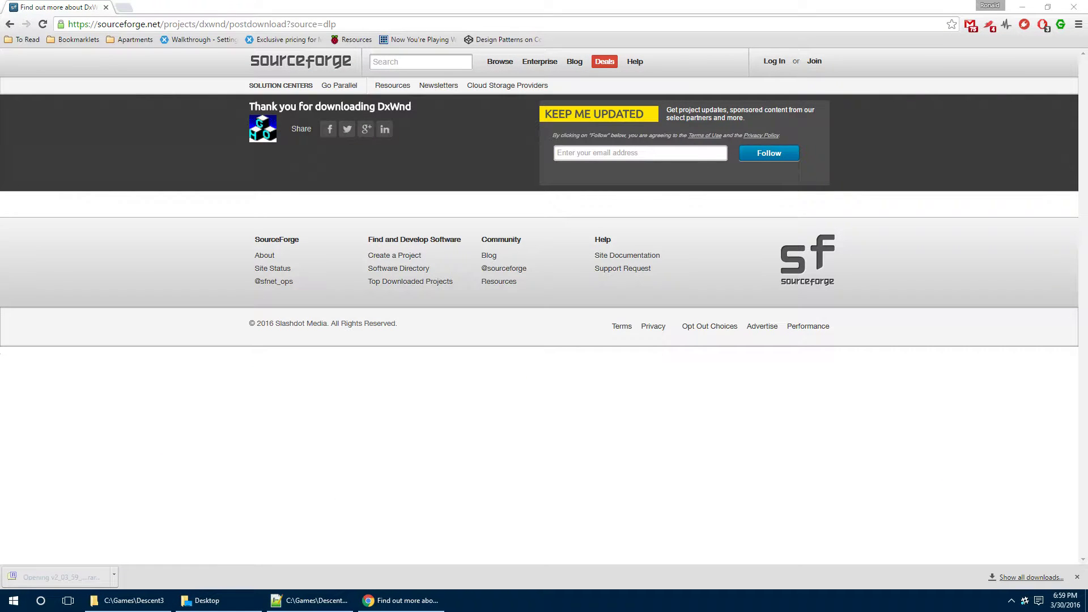
left_click_drag(513, 125, 476, 85)
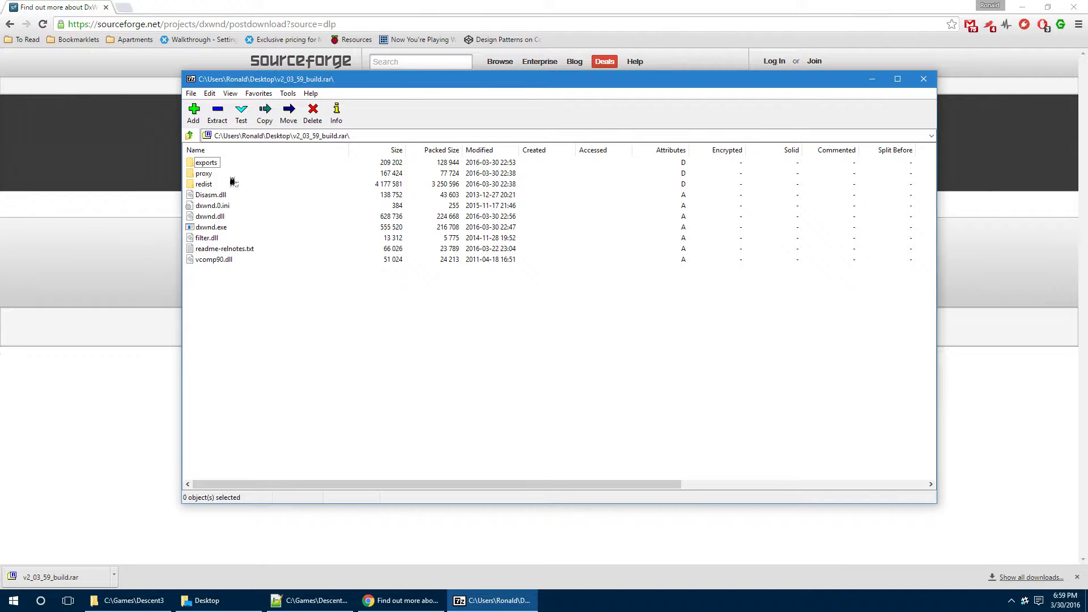
left_click(207, 601)
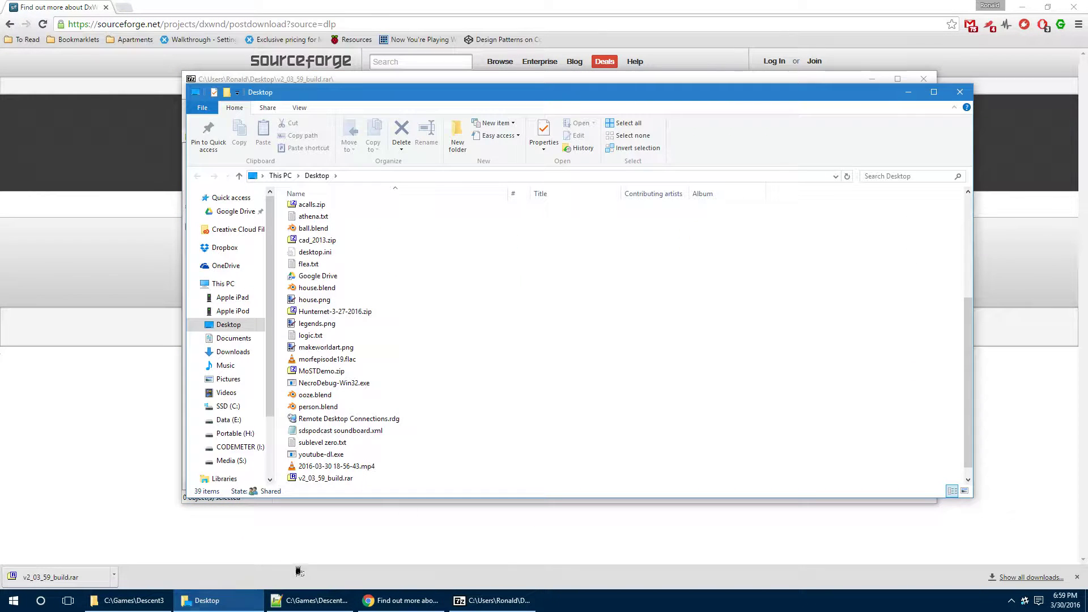
left_click_drag(485, 92, 591, 81)
Create a folder named DxWnd on the Desktop and open it
right_click(770, 287)
right_click(941, 256)
mouse_move(958, 564)
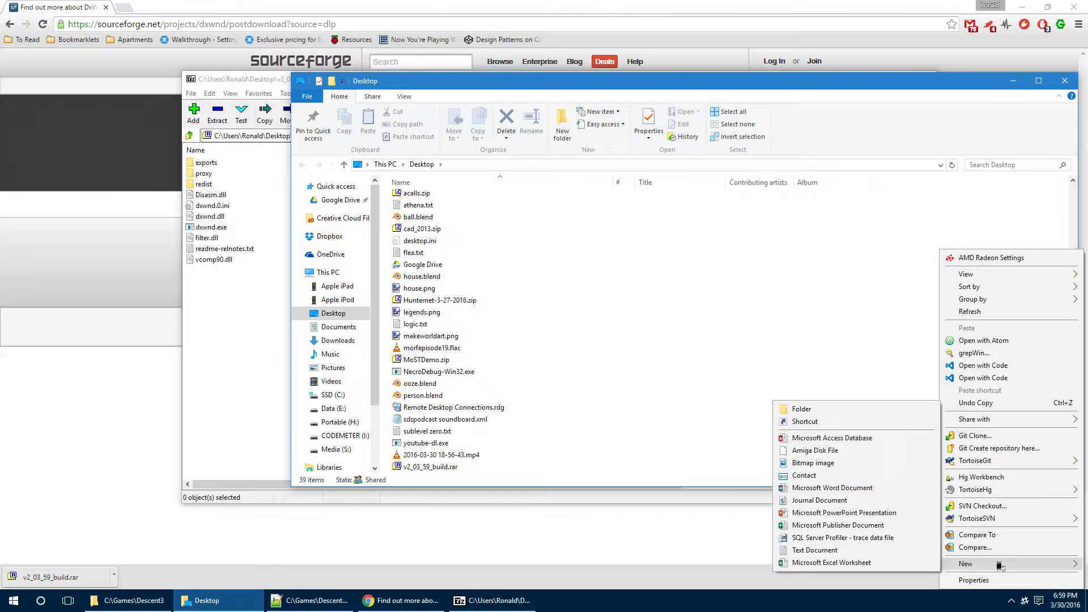
left_click(816, 409)
type("DxWnd")
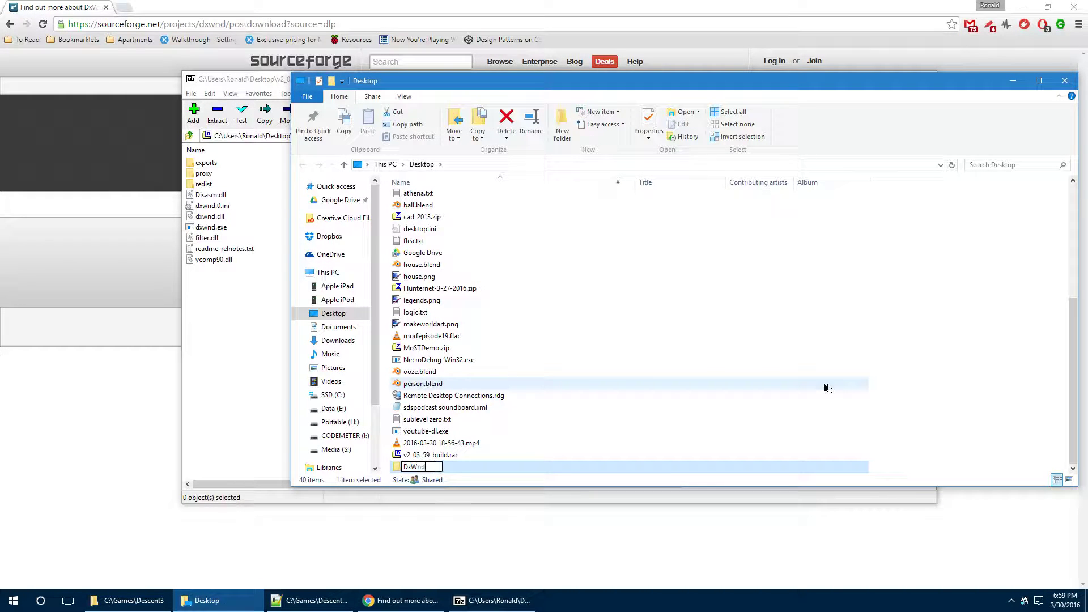
key("Return")
key("Return")
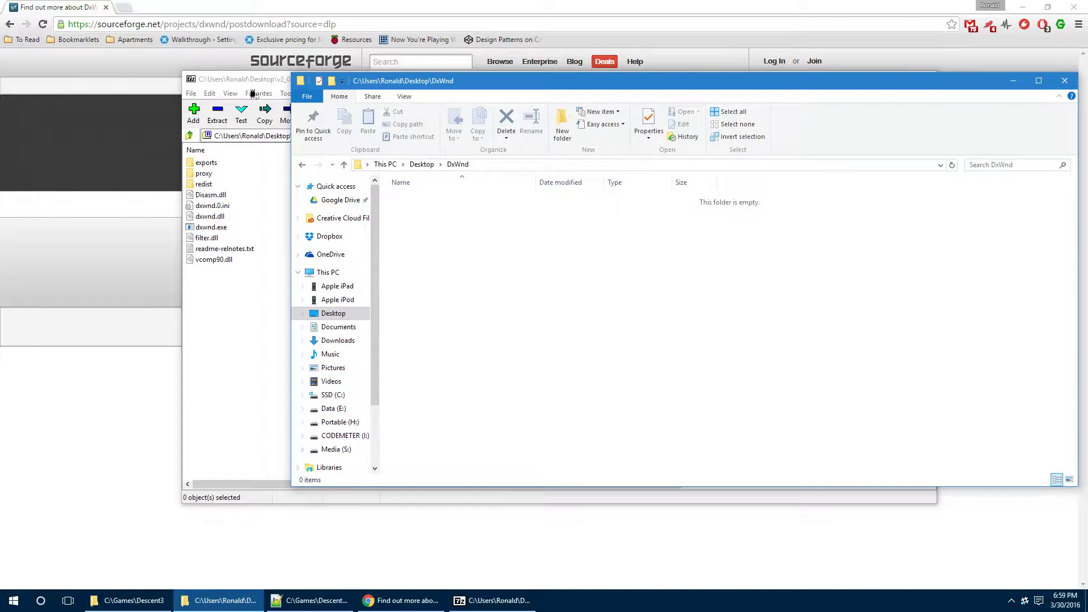
Extract all of the archive's contents into the DxWnd folder and run dxwnd.exe
left_click_drag(253, 81, 630, 81)
left_click_drag(656, 317, 468, 253)
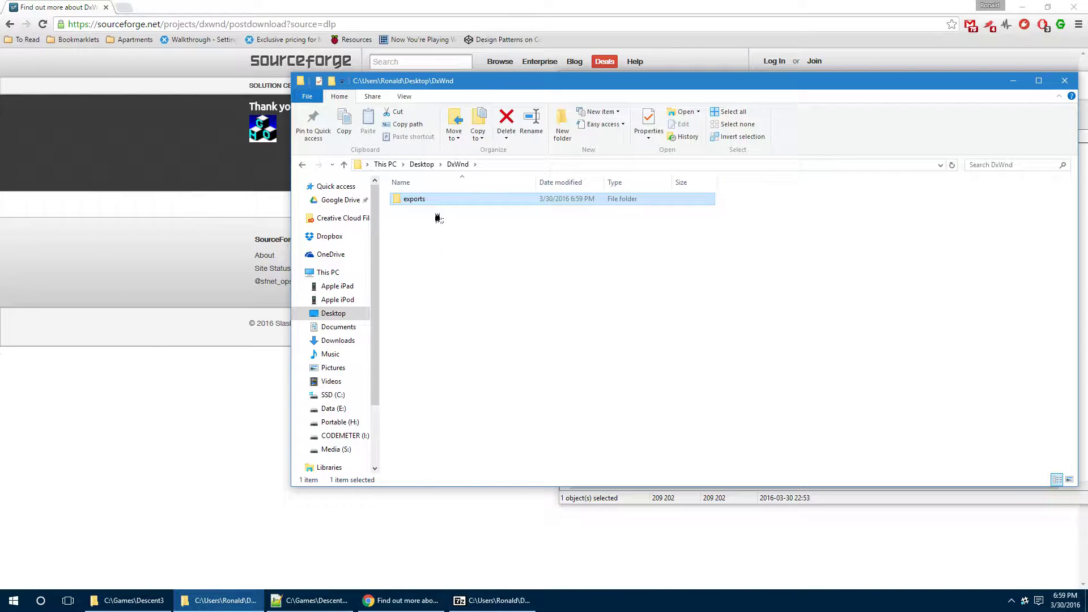
left_click(398, 270)
double_click(398, 271)
left_click_drag(86, 36, 569, 209)
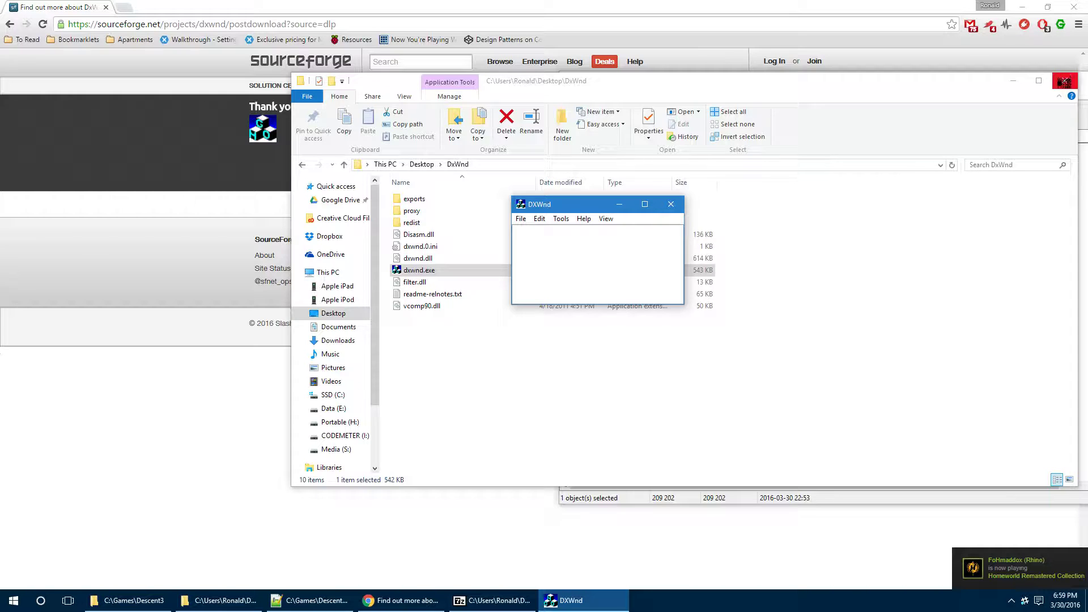
Minimize the DxWnd folder window and close the archive window, leaving DxWnd open
left_click(1024, 84)
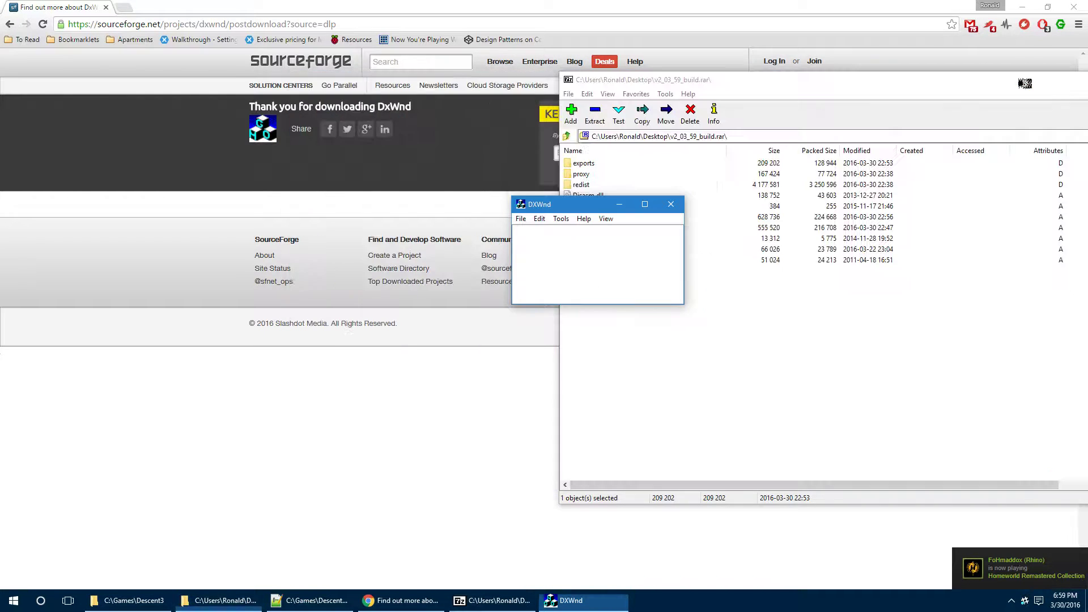
left_click(872, 163)
key("alt+F4")
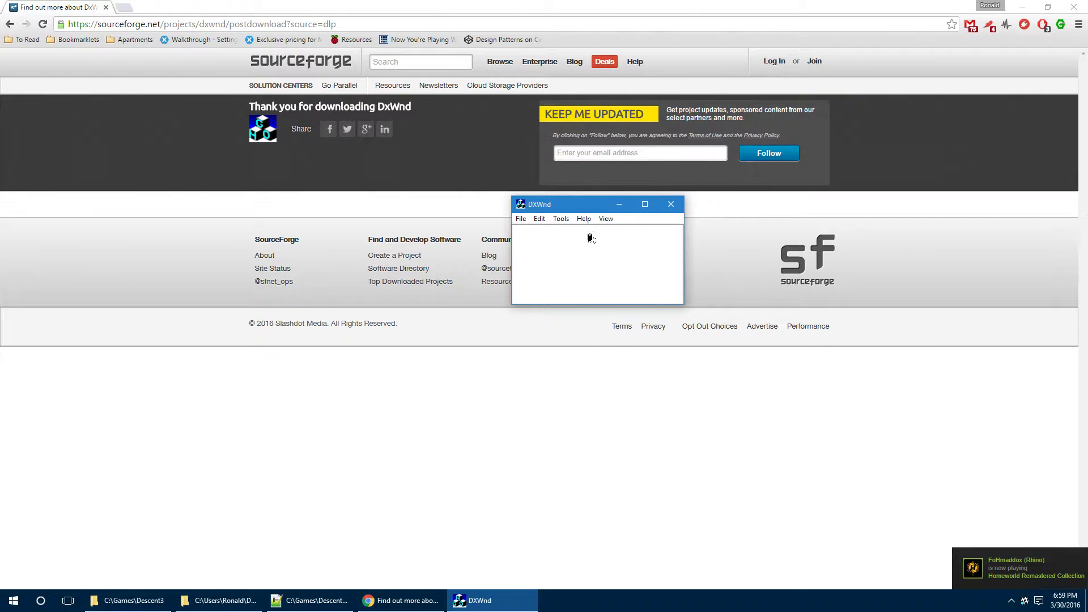
Add a target named Descent 3 with the path C:\Games\Descent3\MAIN.EXE
right_click(589, 243)
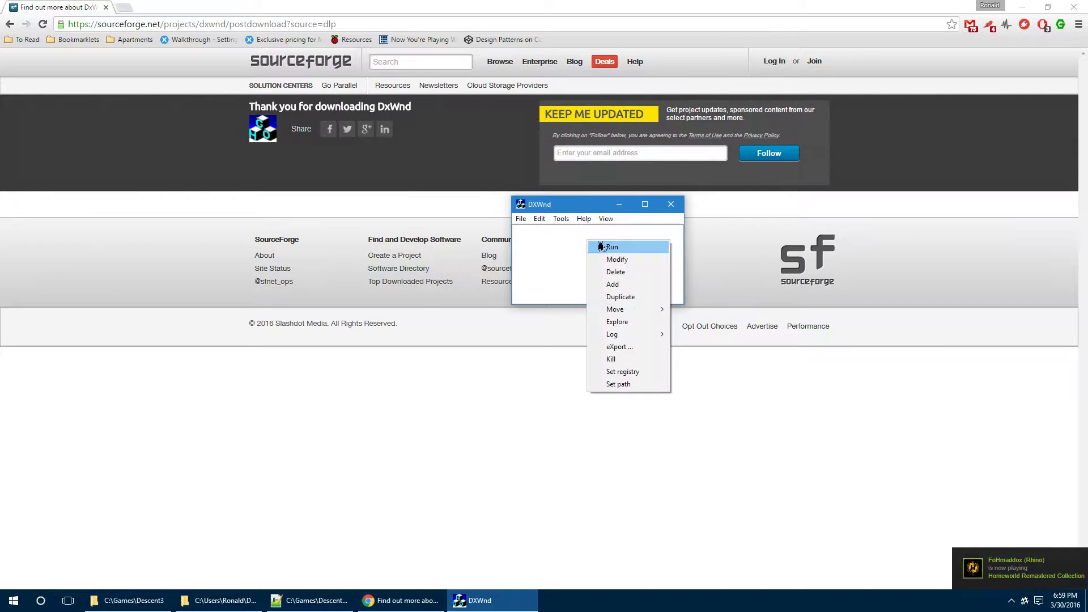
left_click(643, 288)
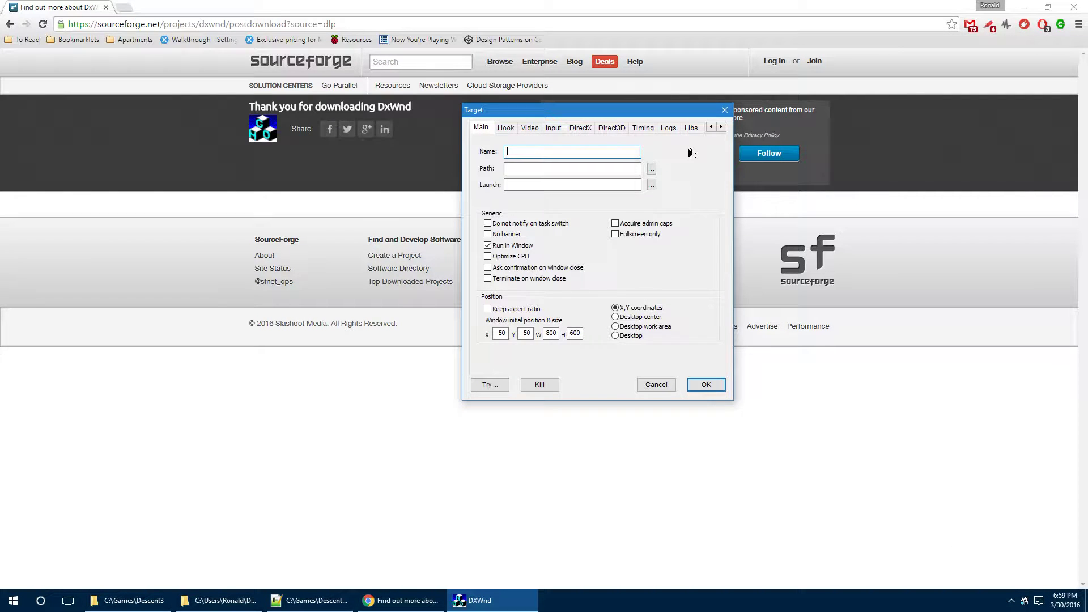
type("Descent 3")
key("Tab")
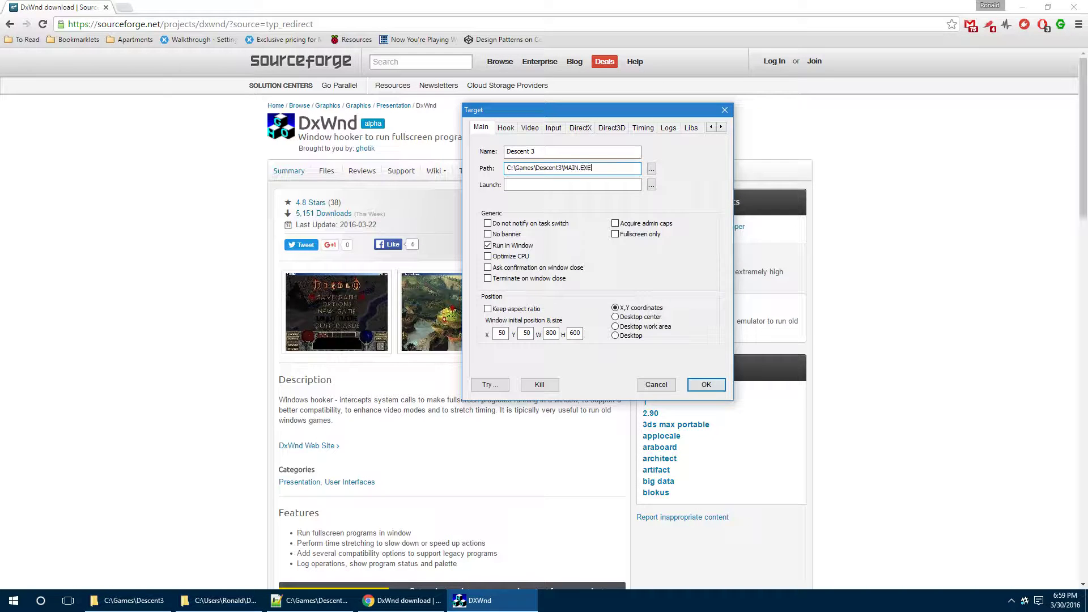
double_click(501, 334)
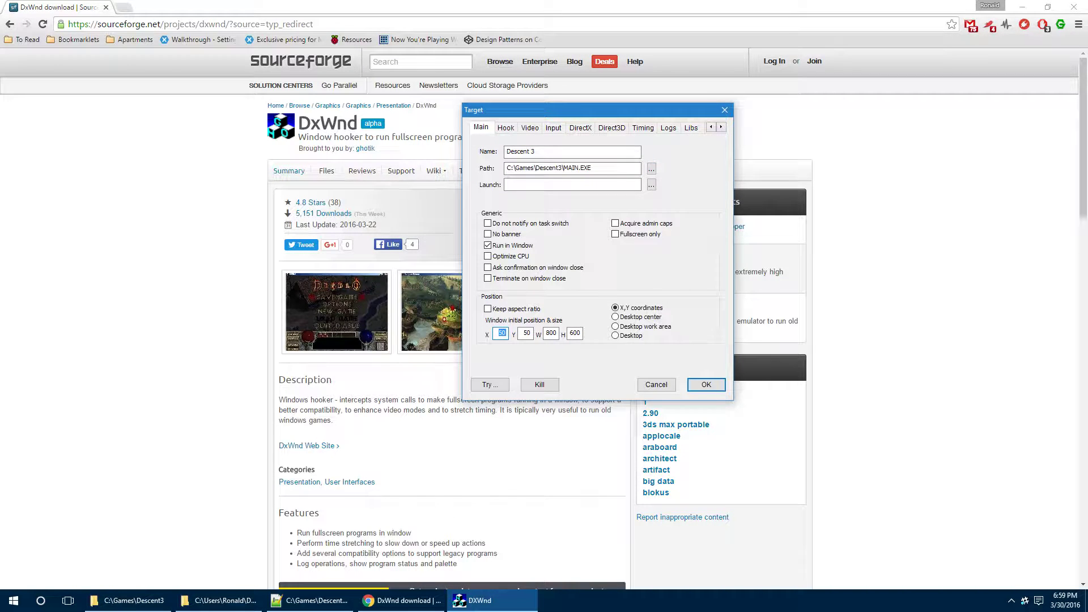
Set the launch command to C:\Games\Descent3\MAIN.EXE followed by the copied parameters, from -launched -nointro -framecap 0 through -width 1920 -height 1080 -aspect 1.777
left_click(608, 185)
type("C:\\Games\\Descent3\\")
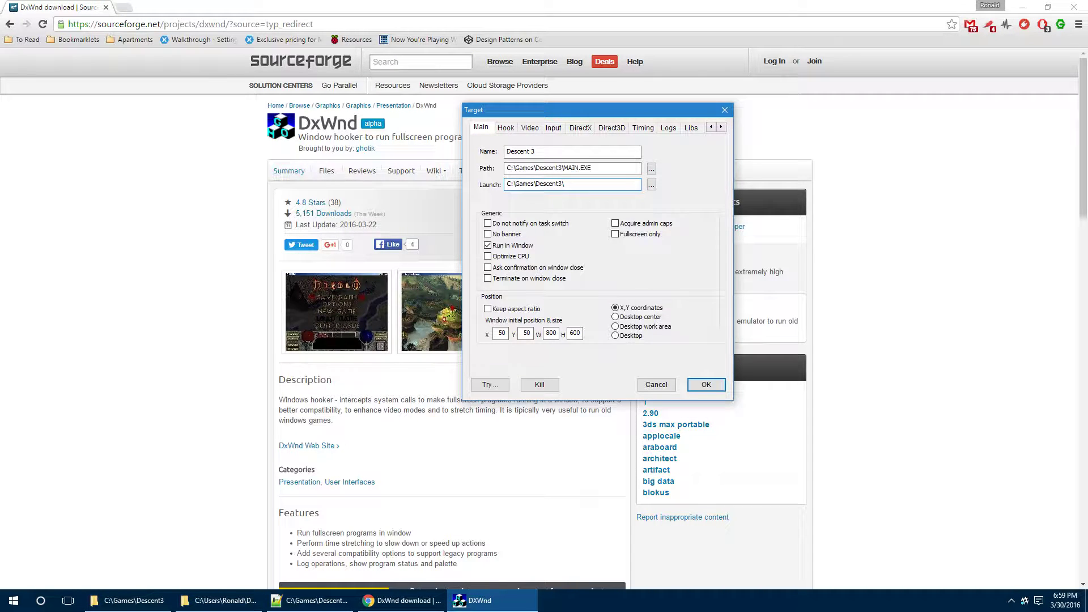
type("MAIN.EXE")
key("ctrl+v")
Examine the launch command's parameters from beginning to end
key("Home")
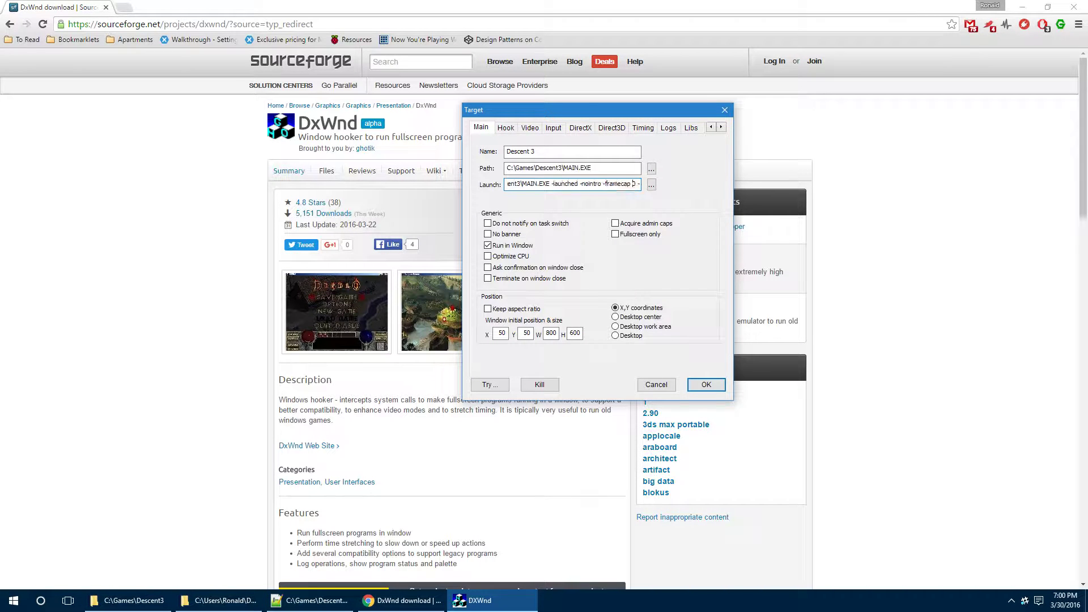
key("Right")
key("Right")
key("Right")
key("Right")
key("Right")
key("Right")
key("Right")
key("Right")
key("Right")
key("Right")
key("Right")
key("Right")
key("Right")
key("Right")
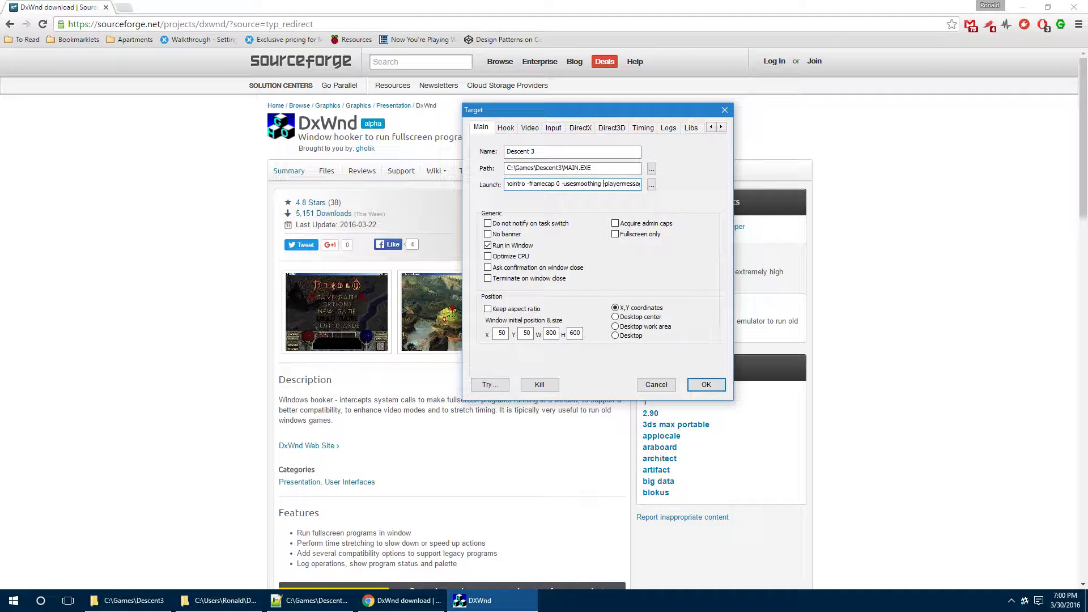
key("Right")
key("Right")
key("Right")
key("Right")
key("Right")
key("Right")
key("Right")
key("Right")
key("Right")
key("Right")
key("Right")
key("Right")
key("Right")
key("Right")
key("Right")
key("Right")
key("Right")
key("Right")
key("Right")
key("Right")
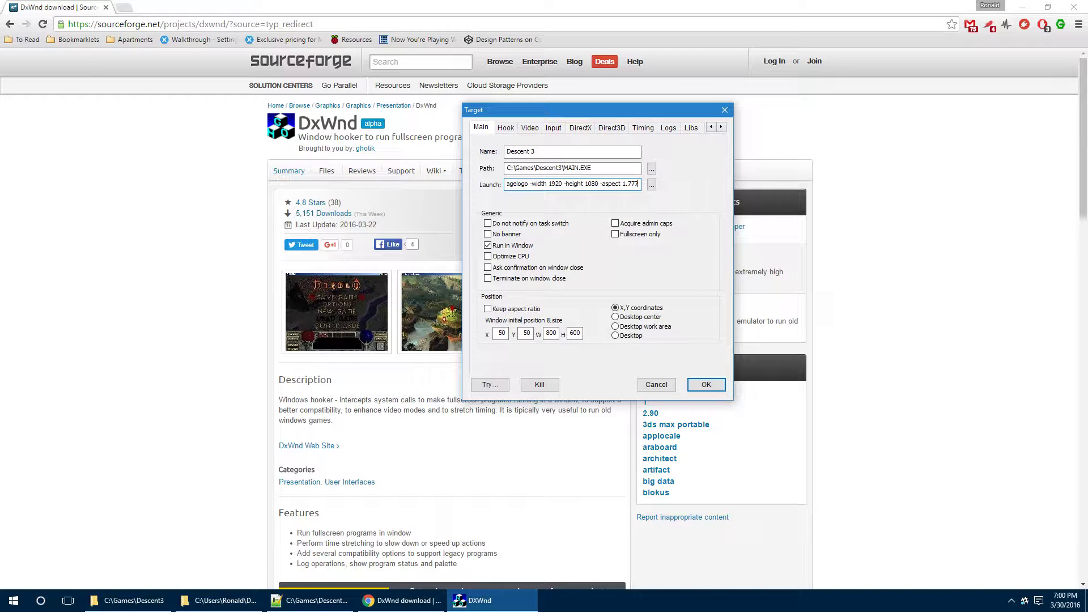
key("Home")
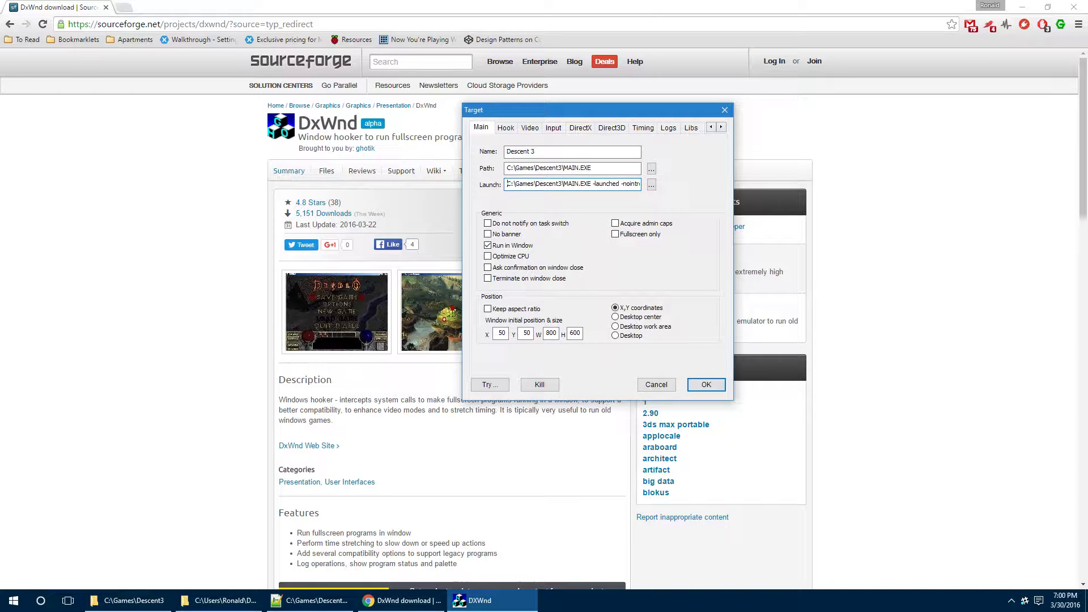
key("Left")
key("Left")
Replace MAIN.EXE and its parameters in the launch path with d3.bat, giving C:\Games\Descent3\d3.bat
left_click_drag(565, 183, 643, 184)
type("d3")
key("Home")
Set the window position to Desktop, with X 0, Y 0, width 1920 and height 1080
left_click(632, 336)
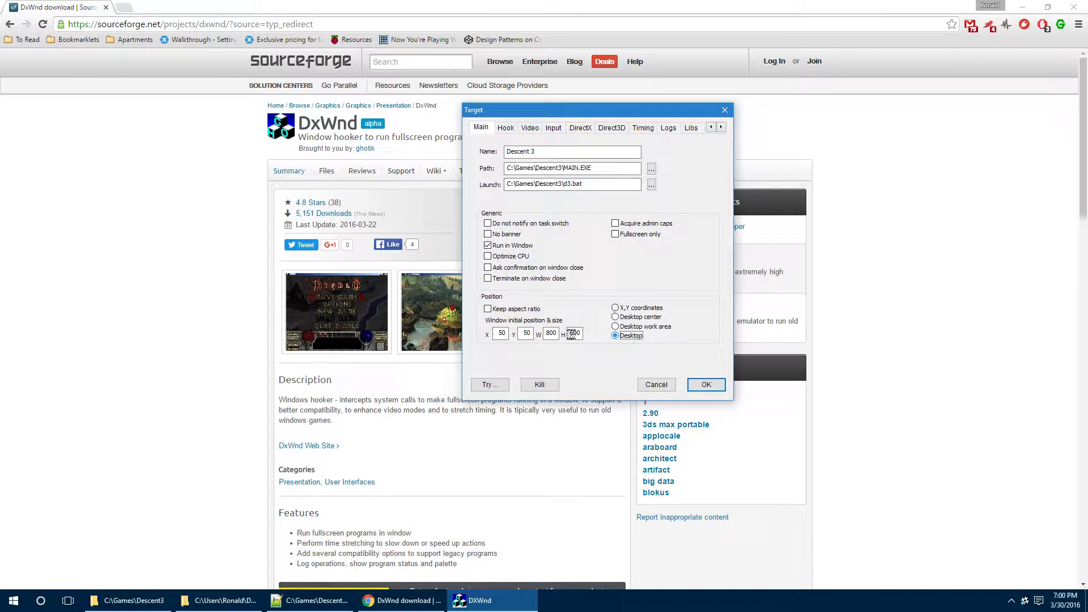
double_click(500, 333)
key("Tab")
type("1080")
key("Tab")
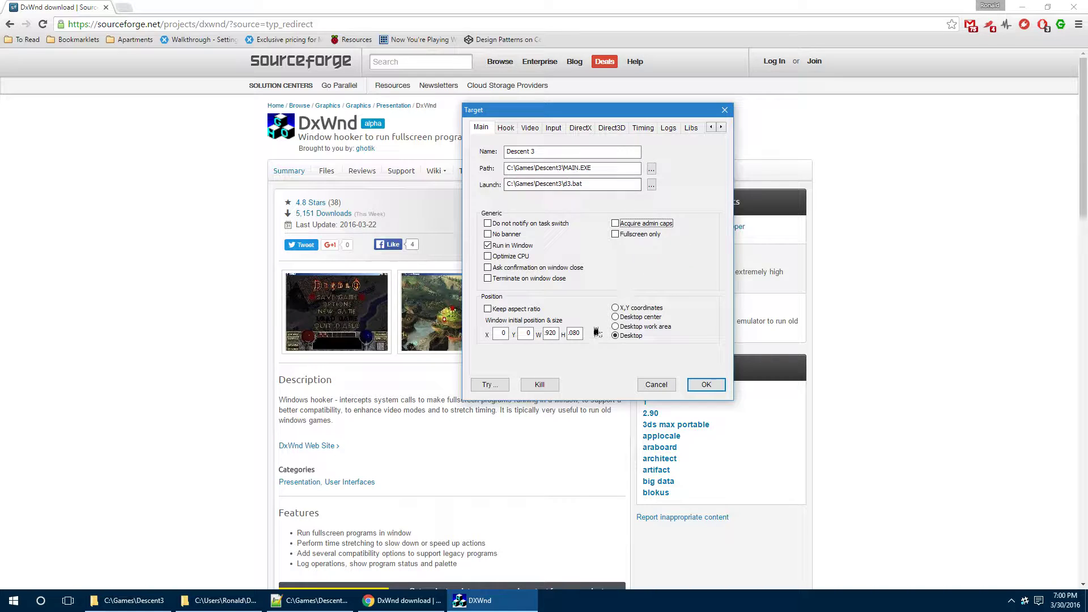
Test-run the target, accept the preselected Descent 3 pilot and open the multiplayer connection choices
left_click(489, 385)
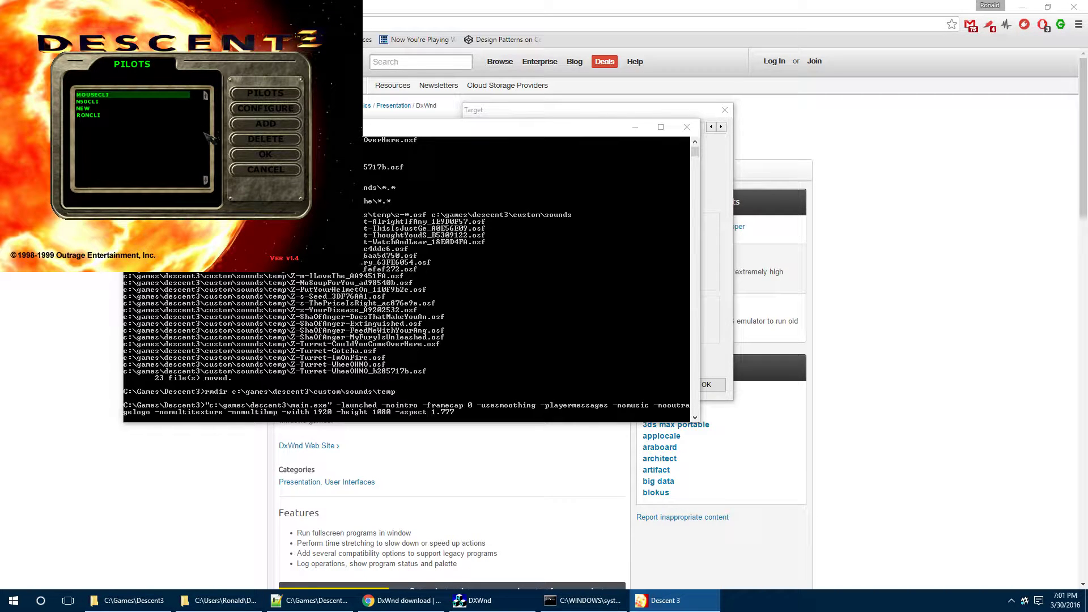
left_click(272, 159)
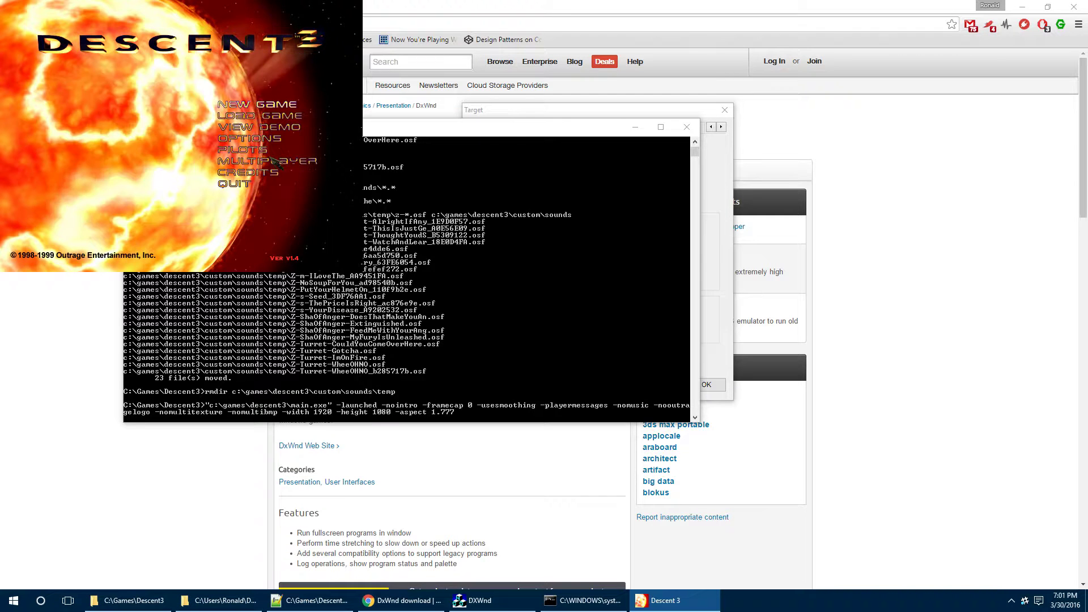
left_click(272, 163)
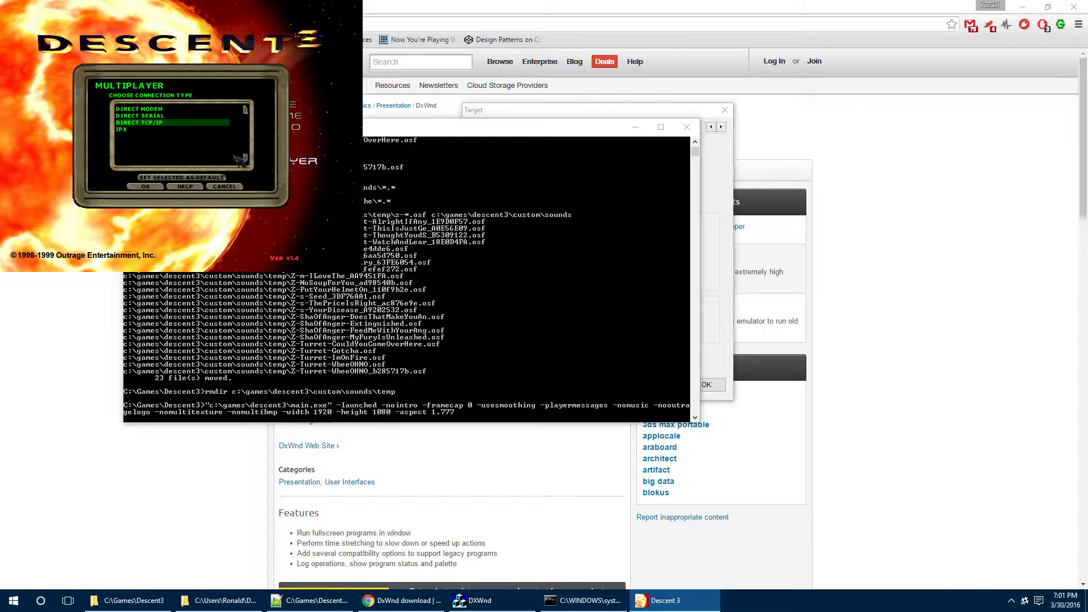
Use the Direct TCP/IP connection to search for games at the prefilled address and join the Junebug CS Anarchy game
left_click(164, 187)
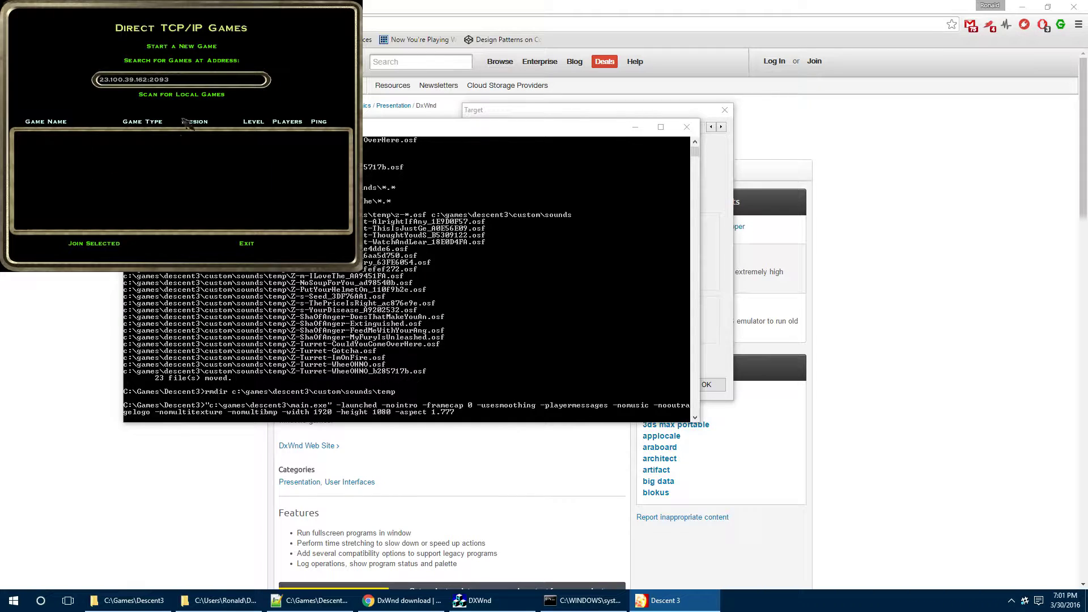
left_click(183, 63)
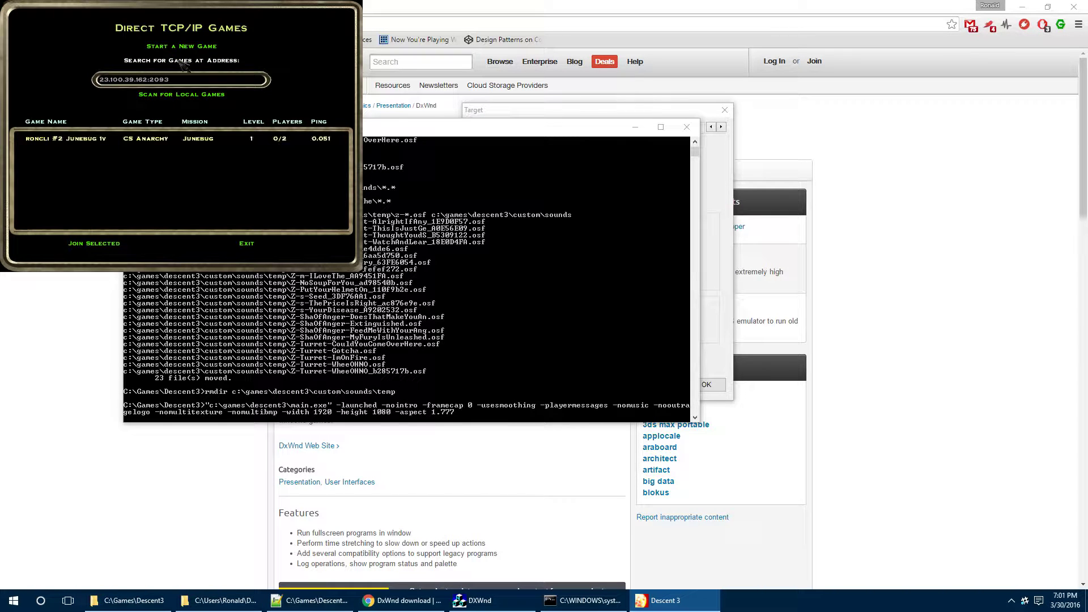
left_click(113, 250)
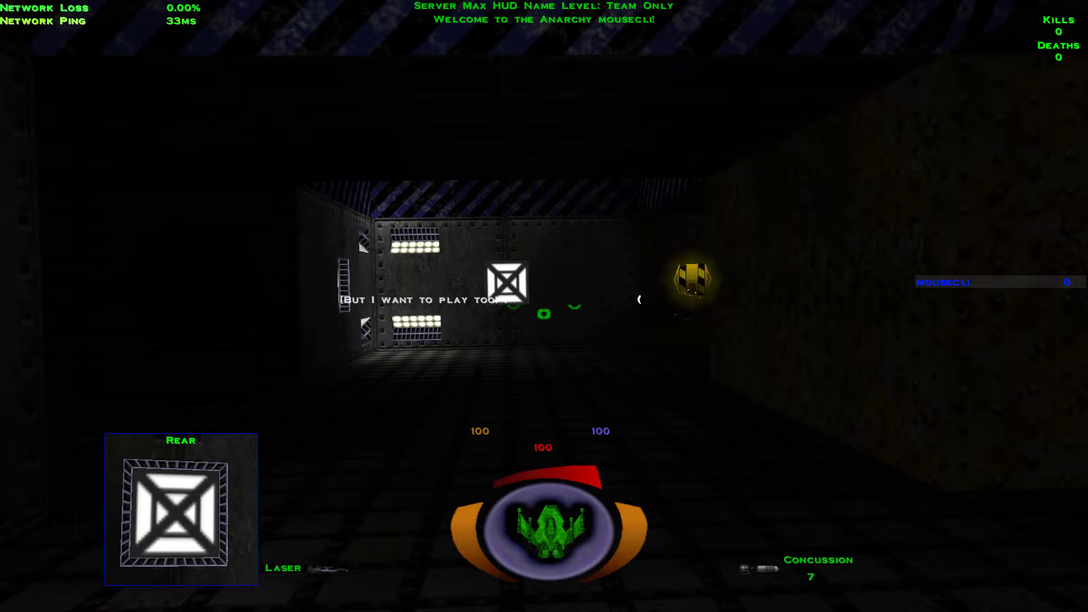
key("Right")
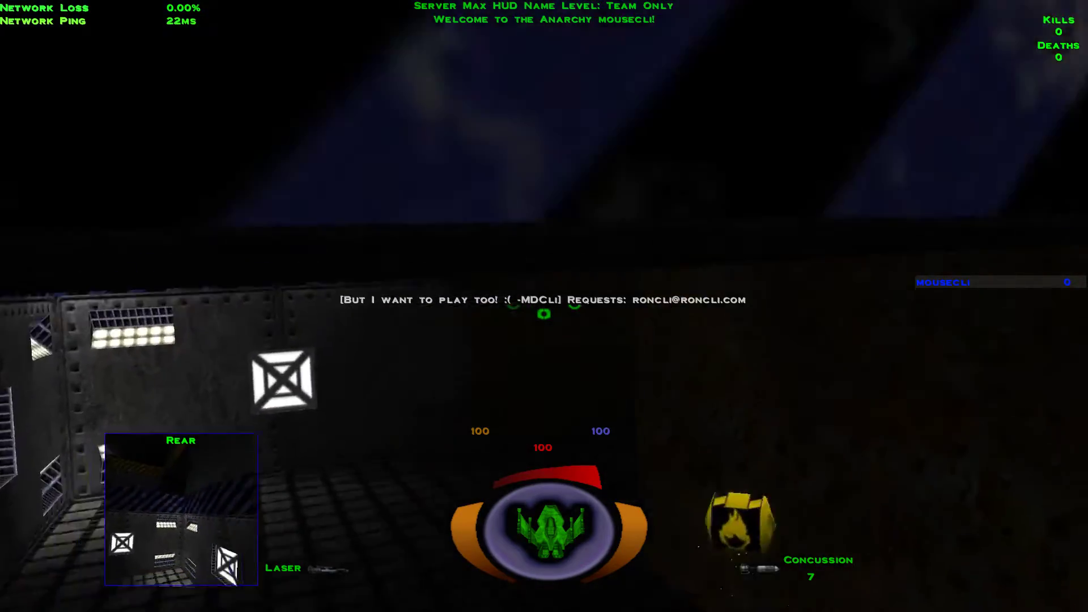
key("Right")
key("Down")
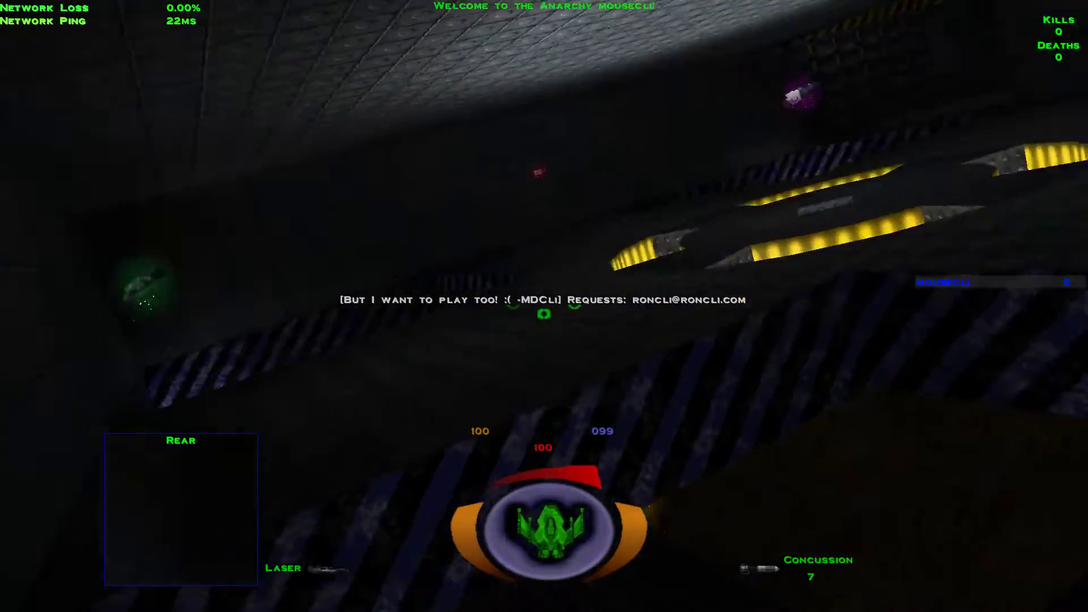
key("4")
key("5")
key("a")
key("Left")
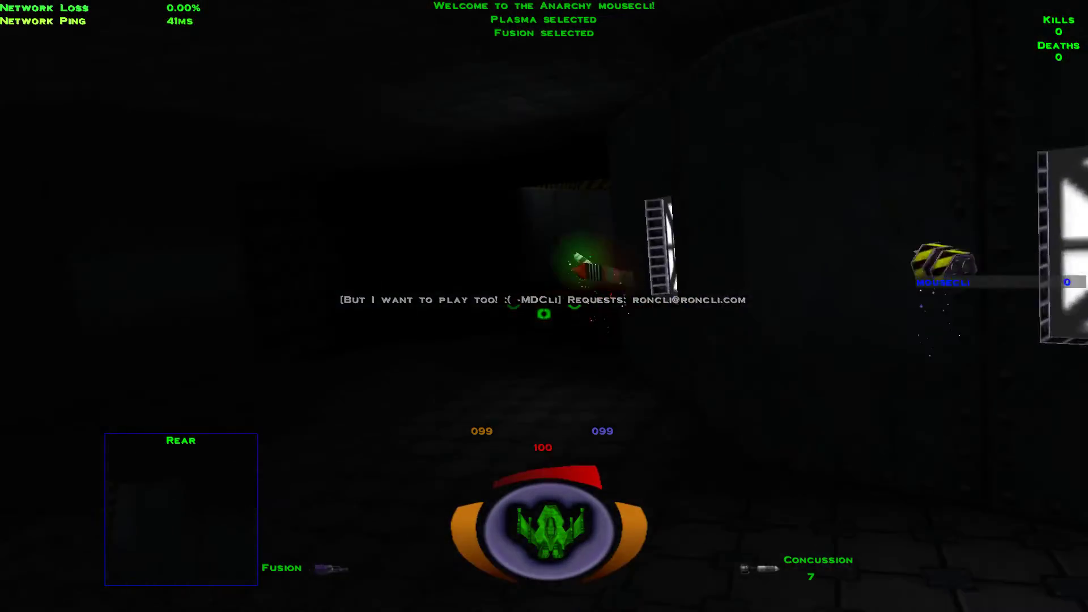
key("6")
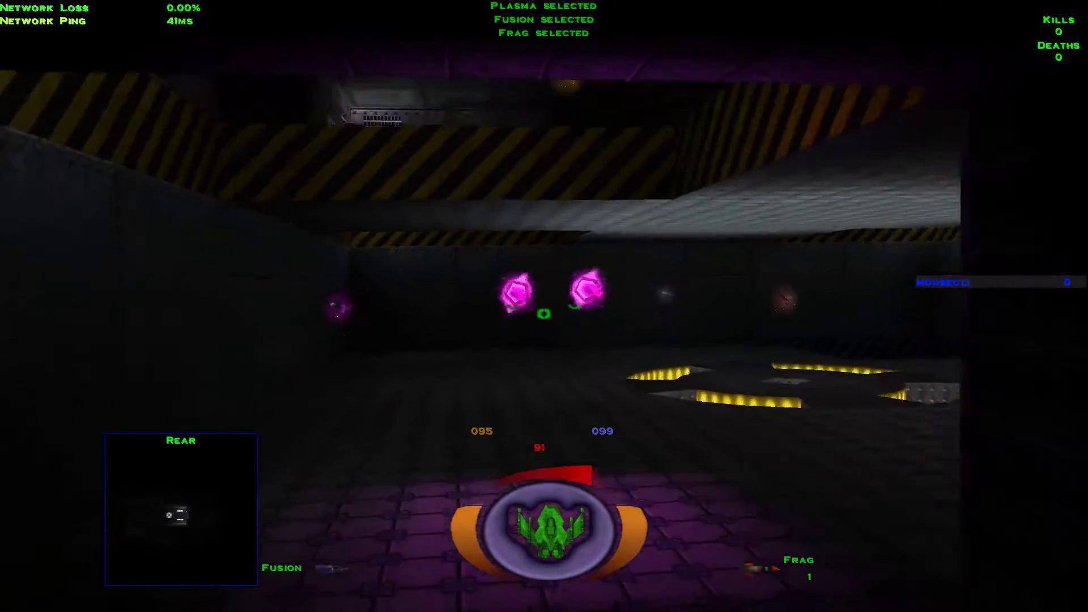
key("2")
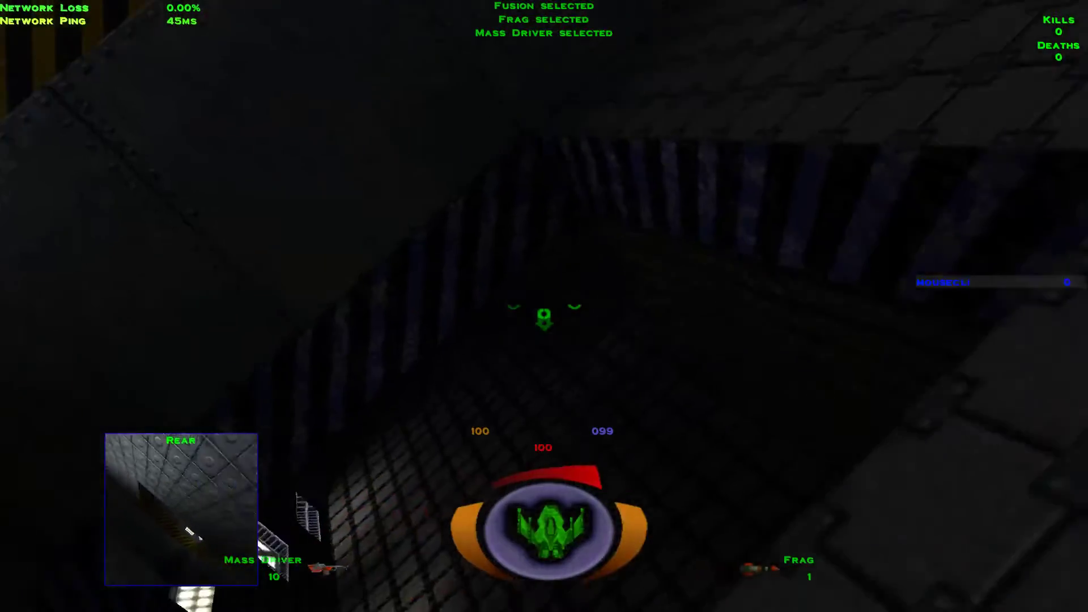
key("a")
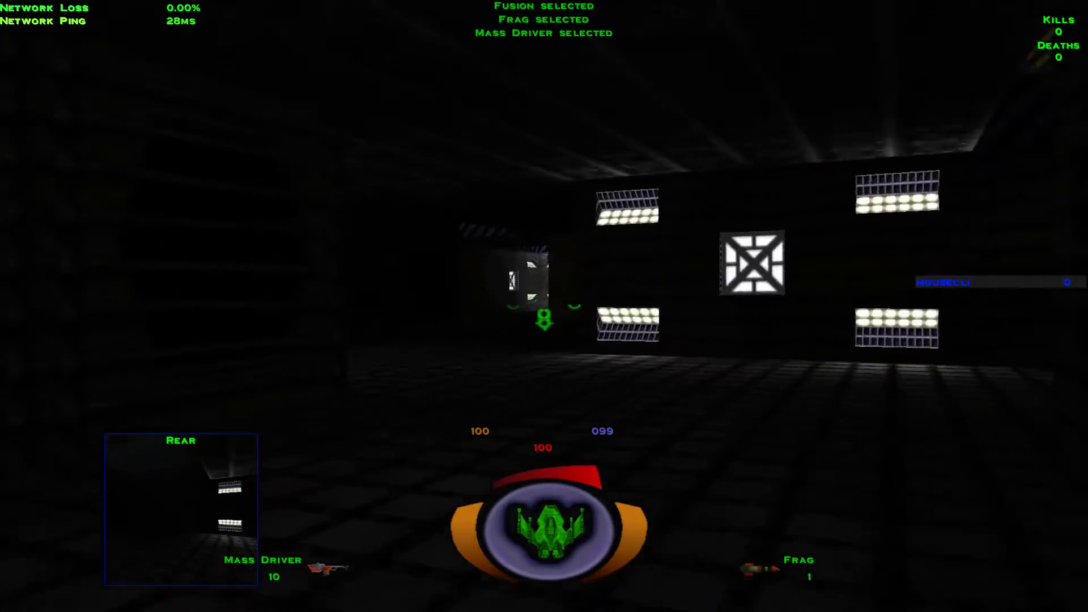
left_click(544, 306)
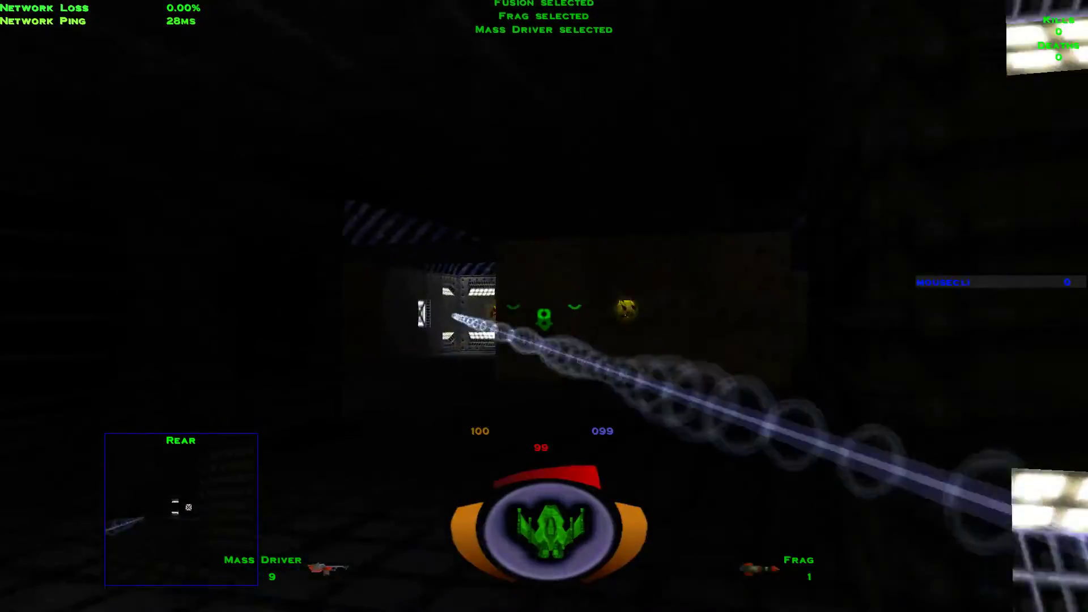
key("a")
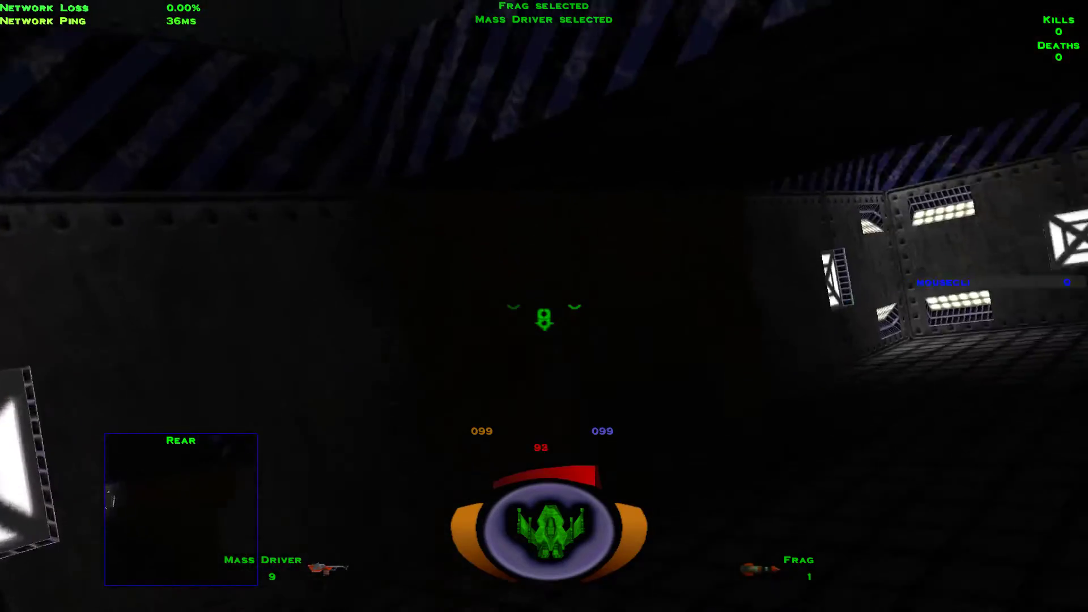
key("a")
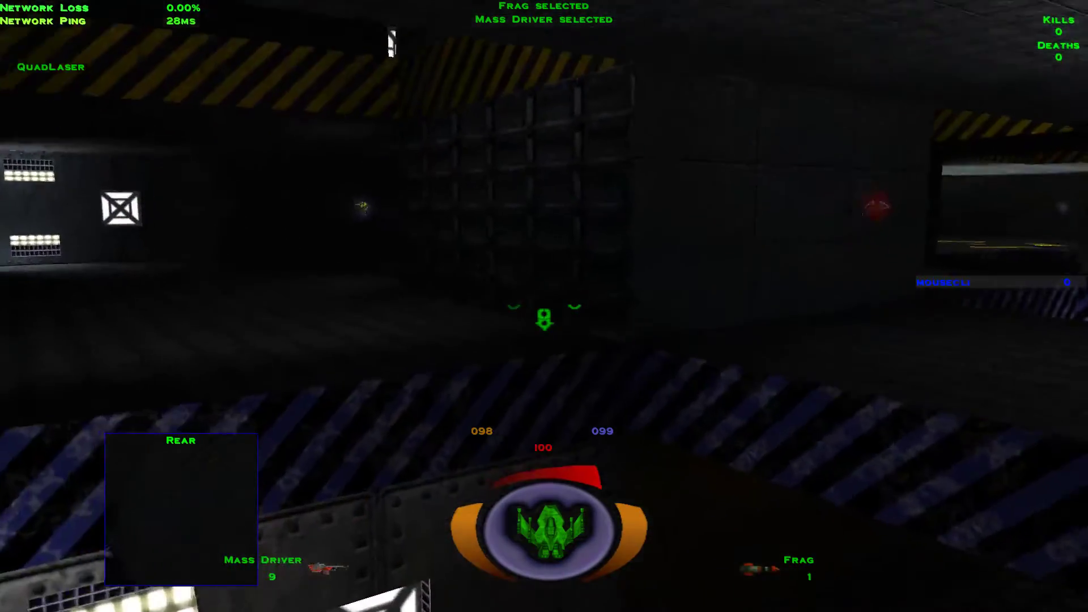
key("a")
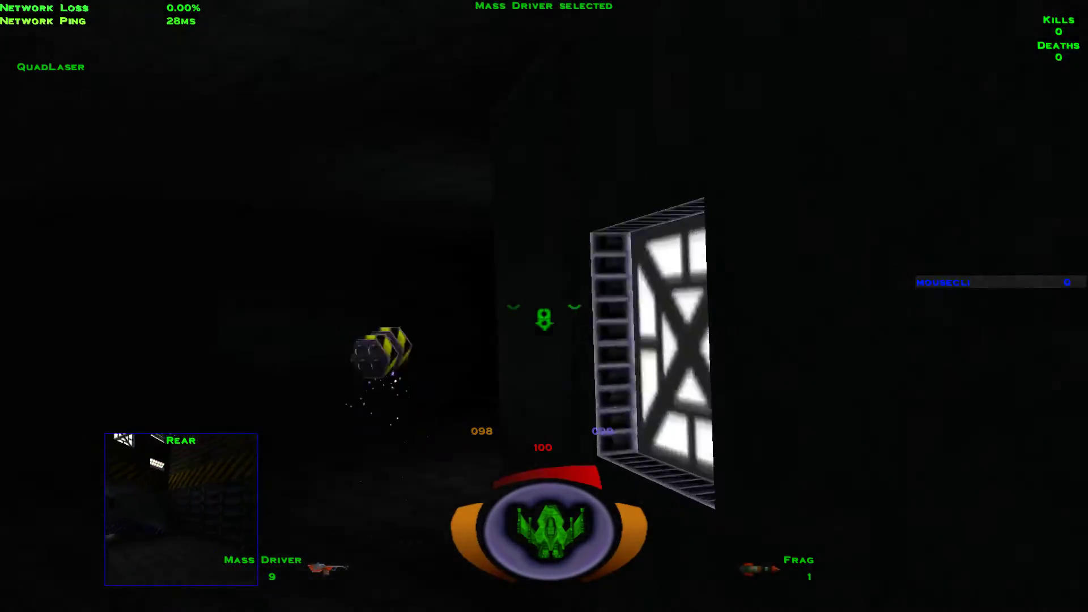
key("a")
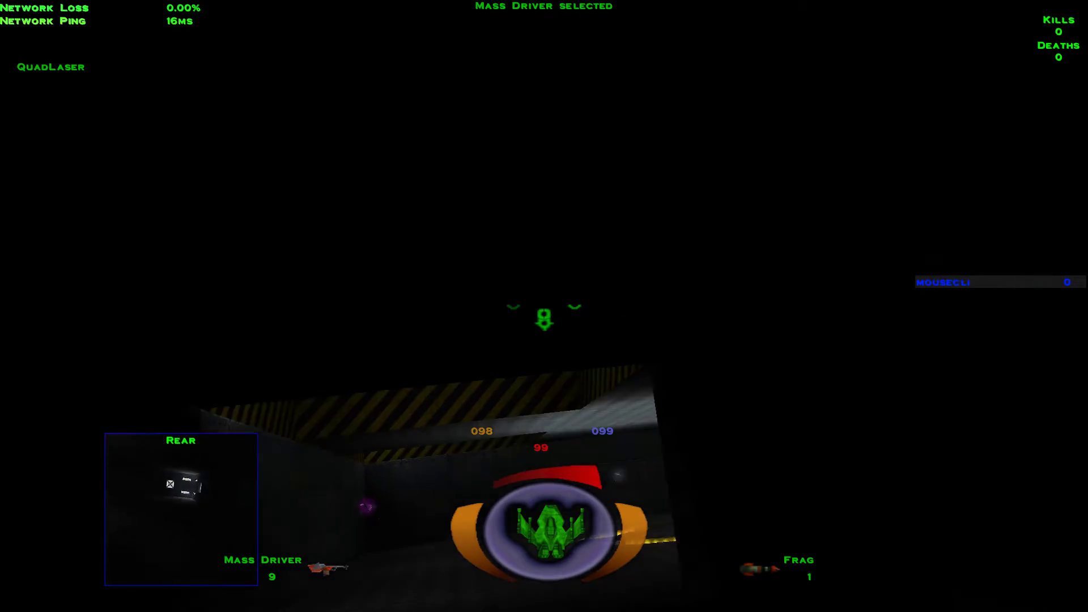
key("a")
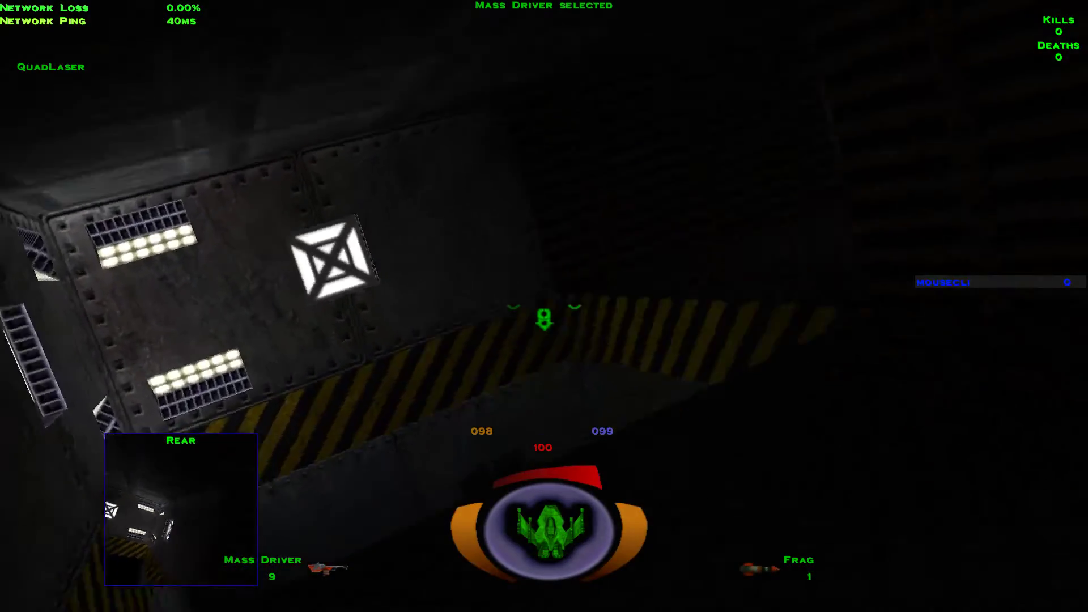
key("a")
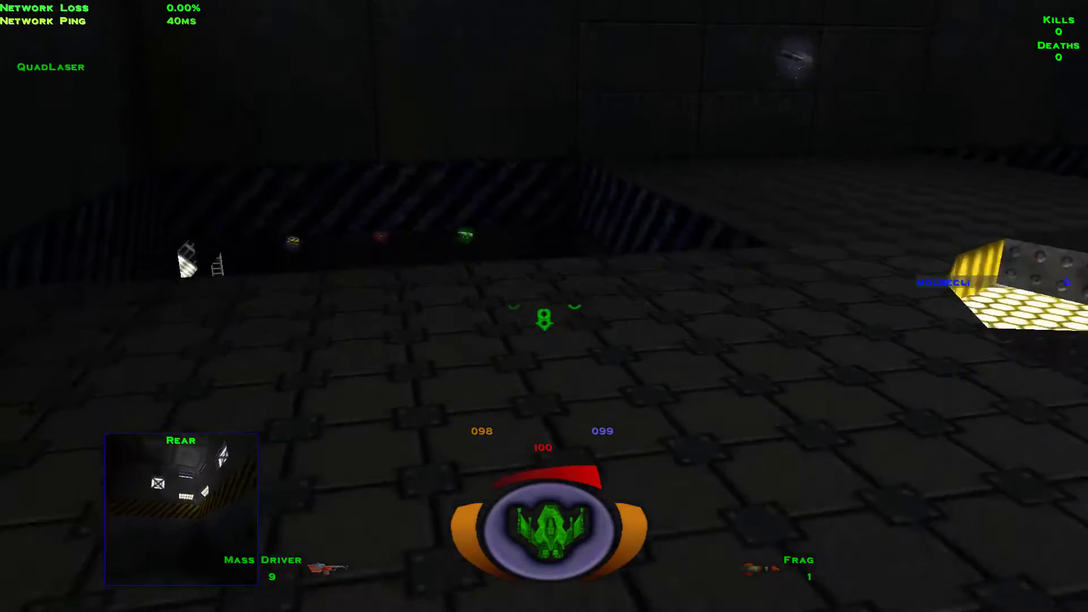
key("a")
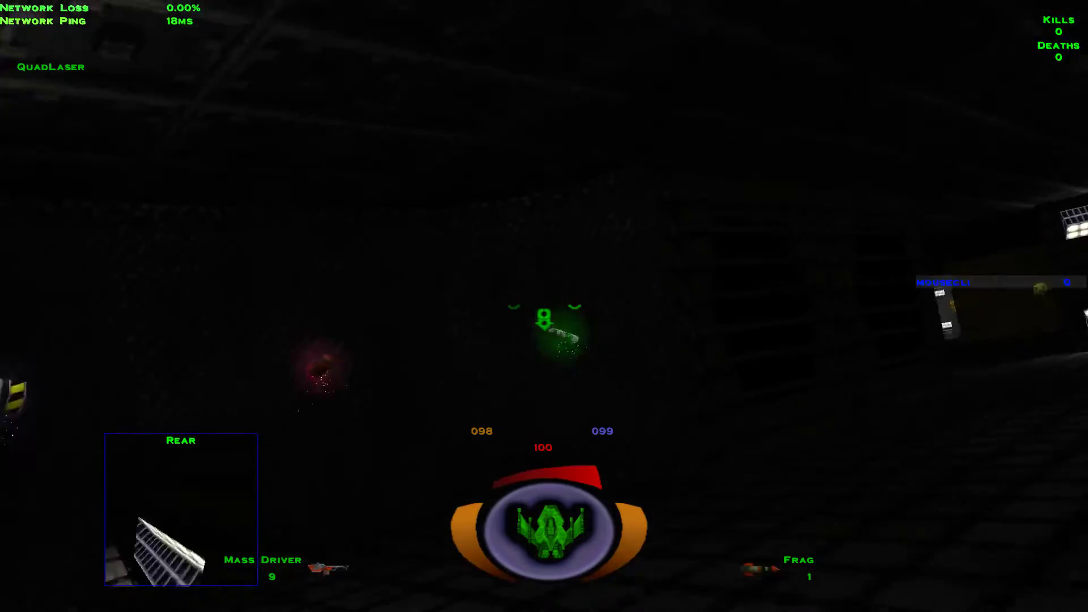
key("a")
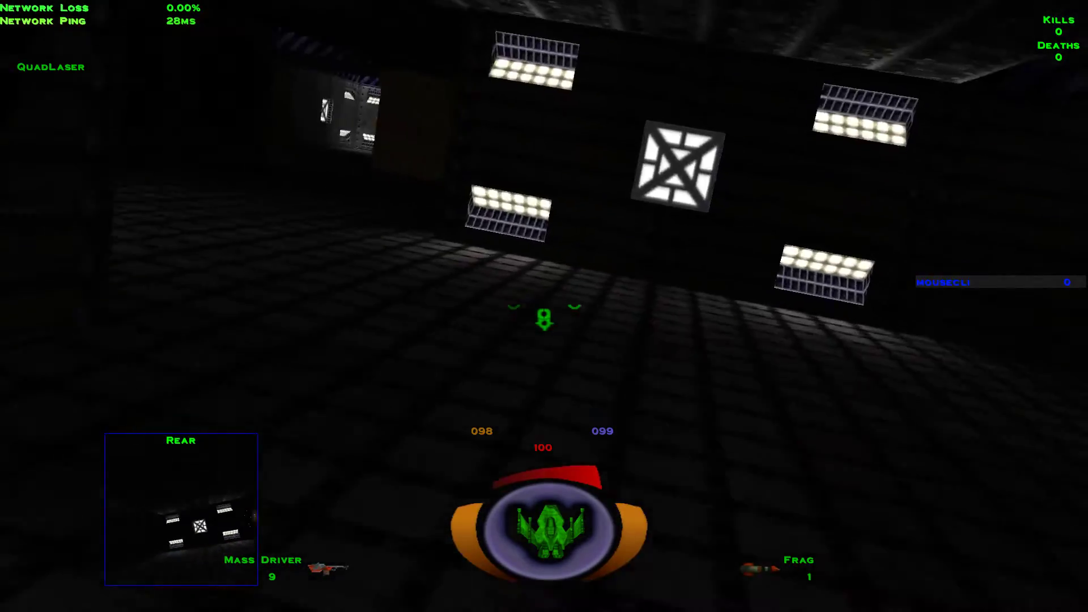
key("Left")
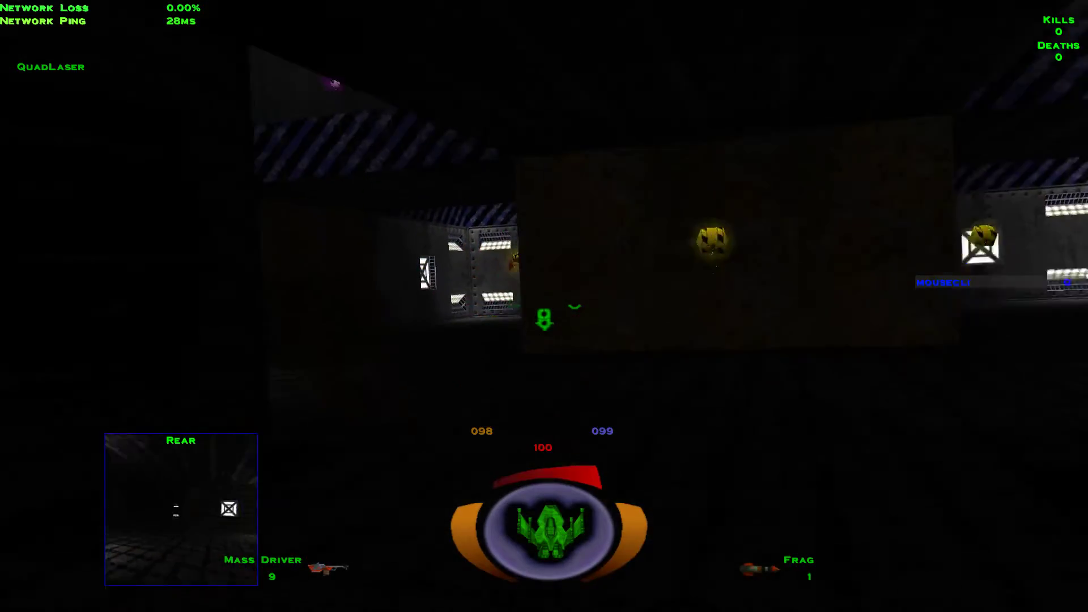
key("a")
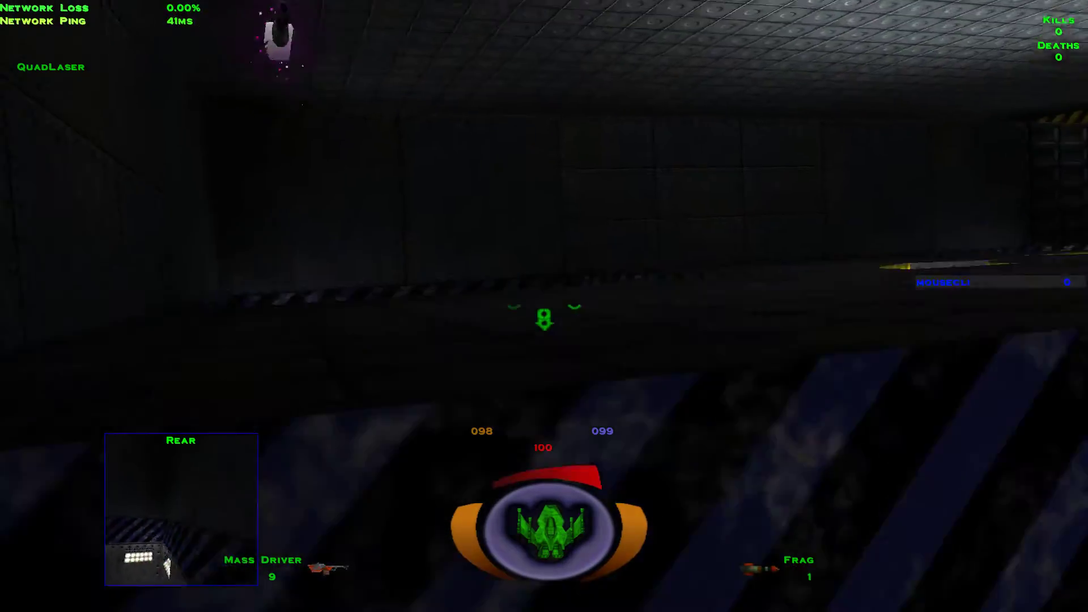
key("Left")
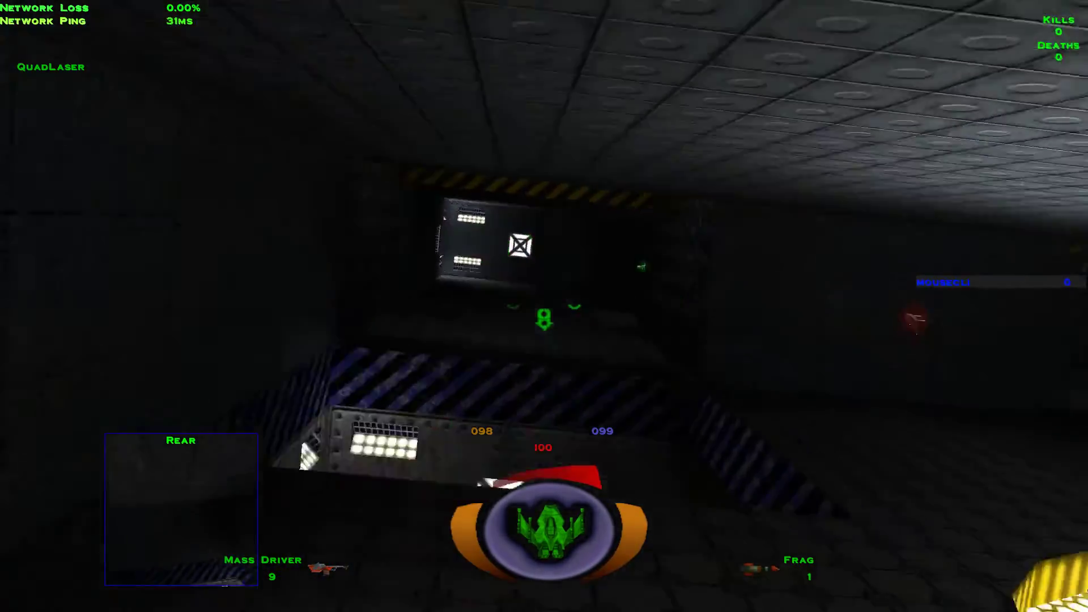
Fly the ship through the rooms and corridors of the joined multiplayer level to check how the game runs
key("a")
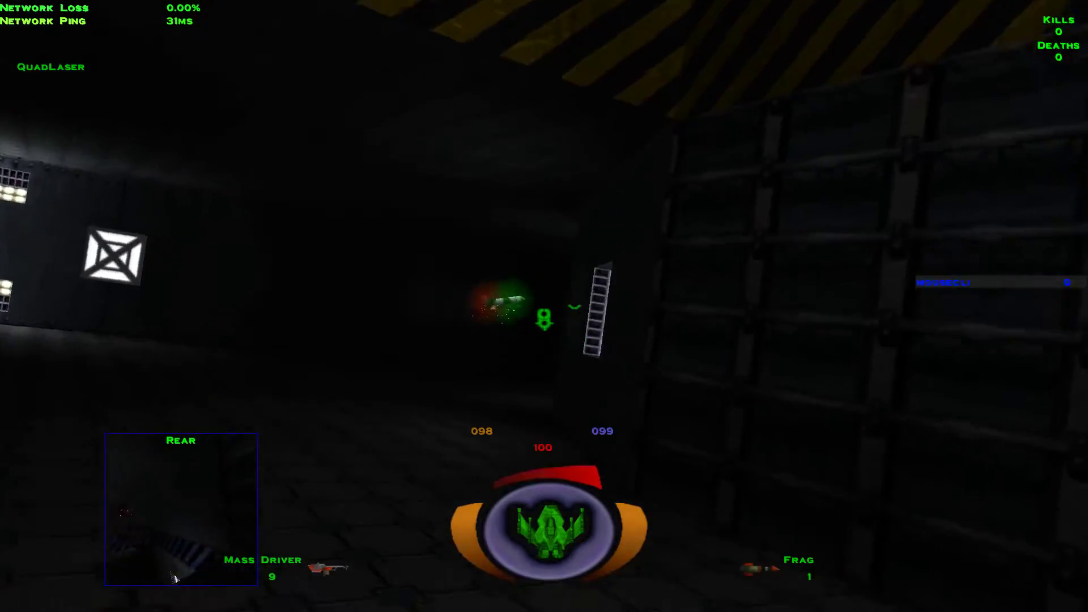
key("a")
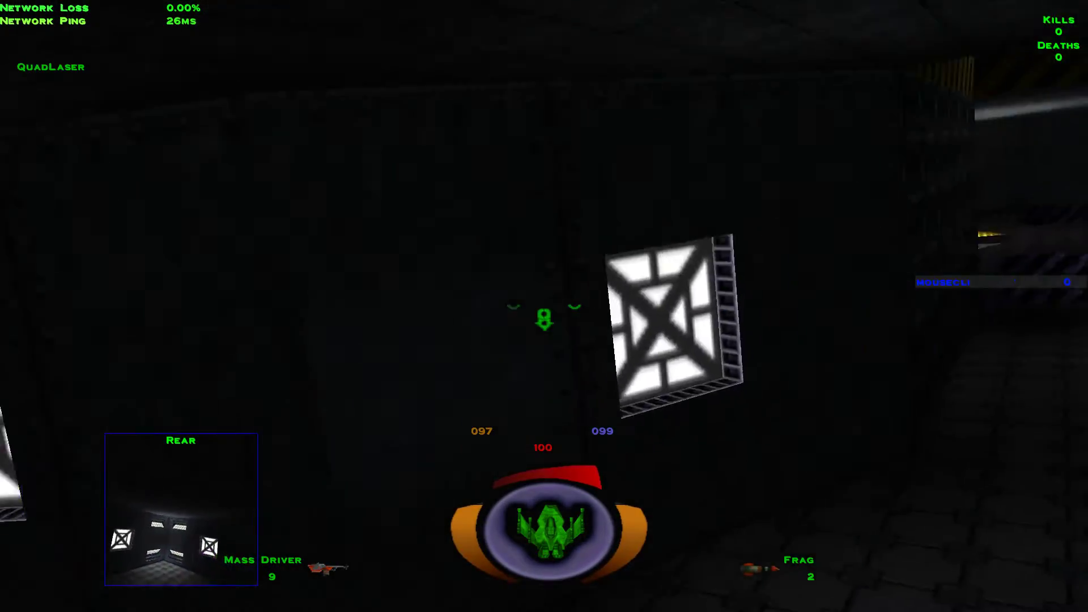
key("a")
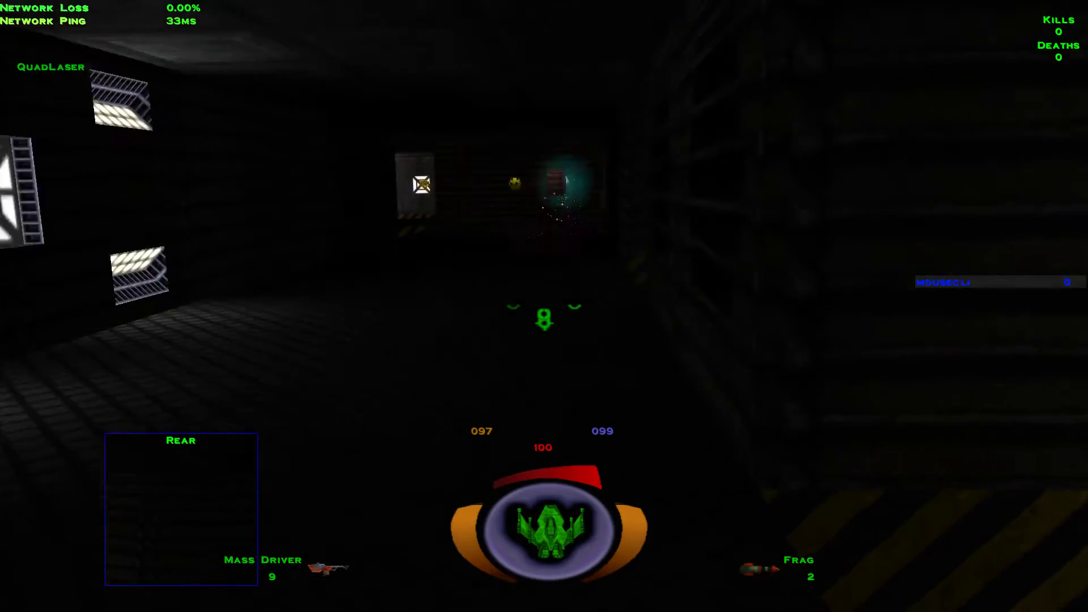
key("a")
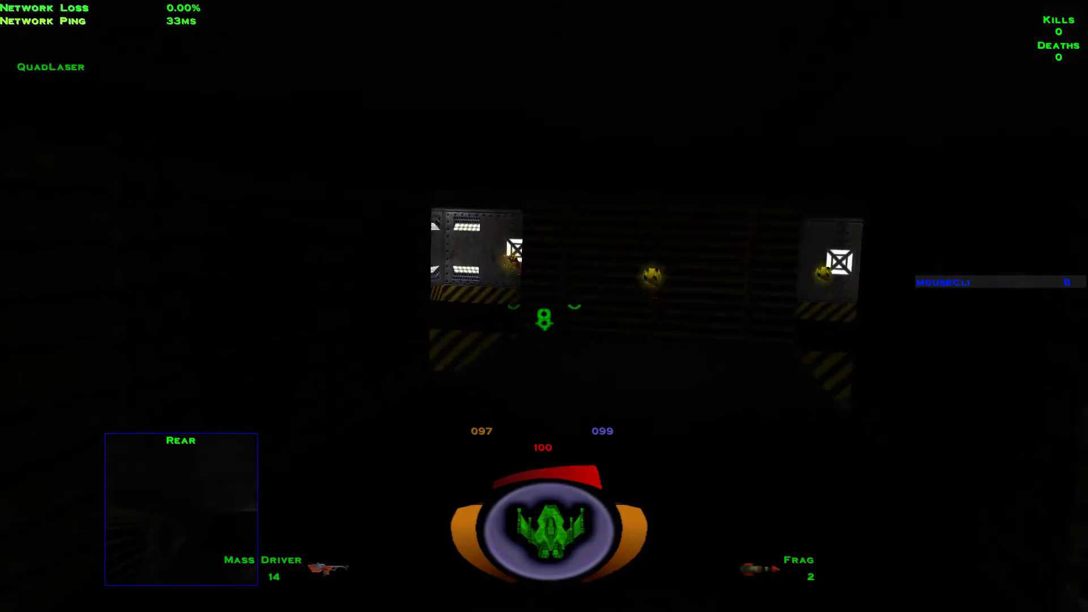
key("a")
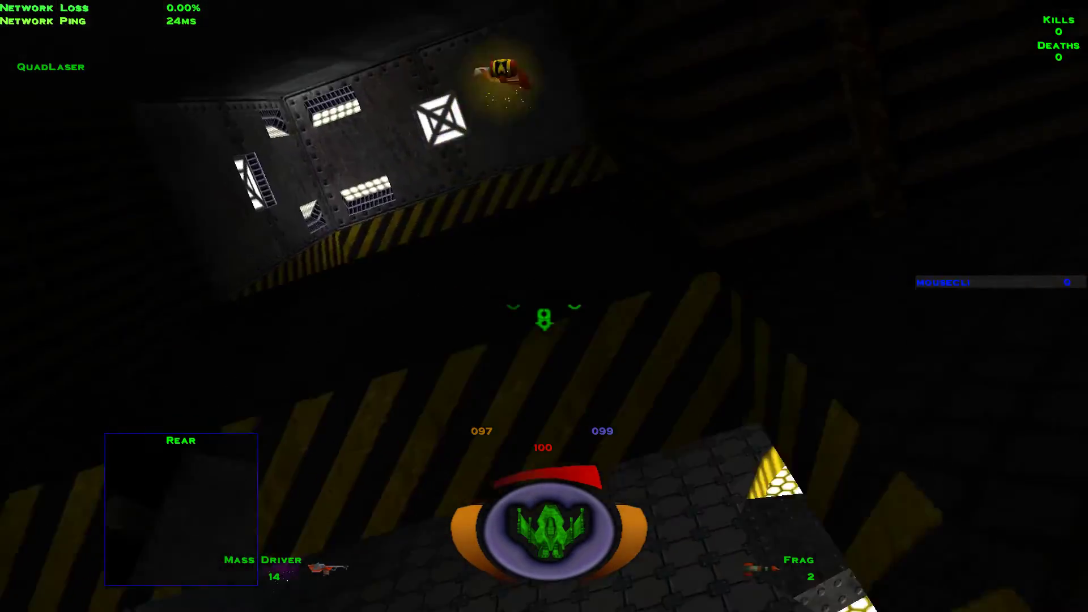
key("a")
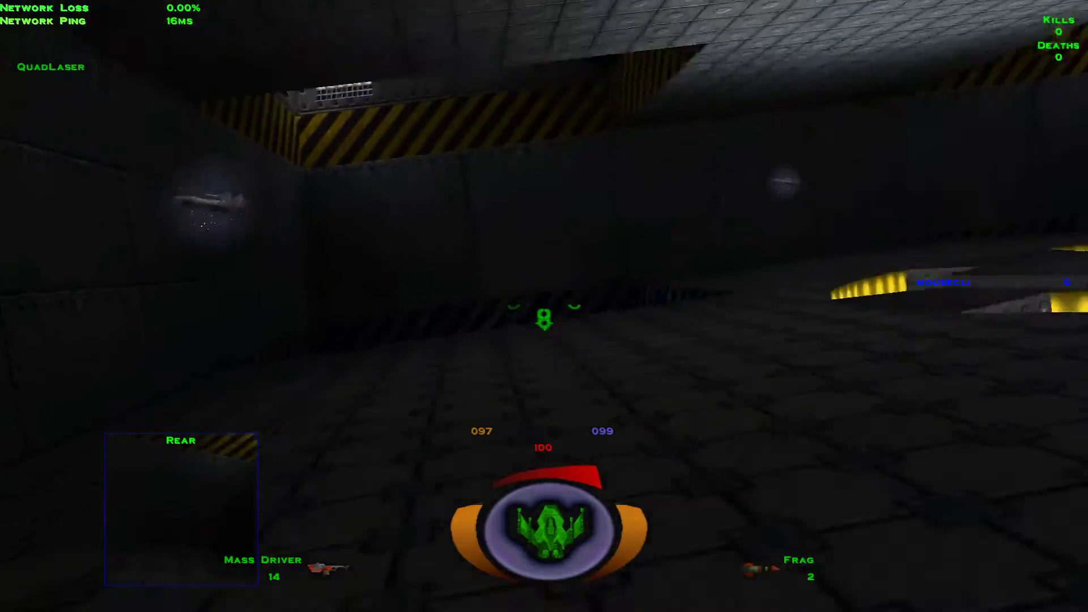
key("a")
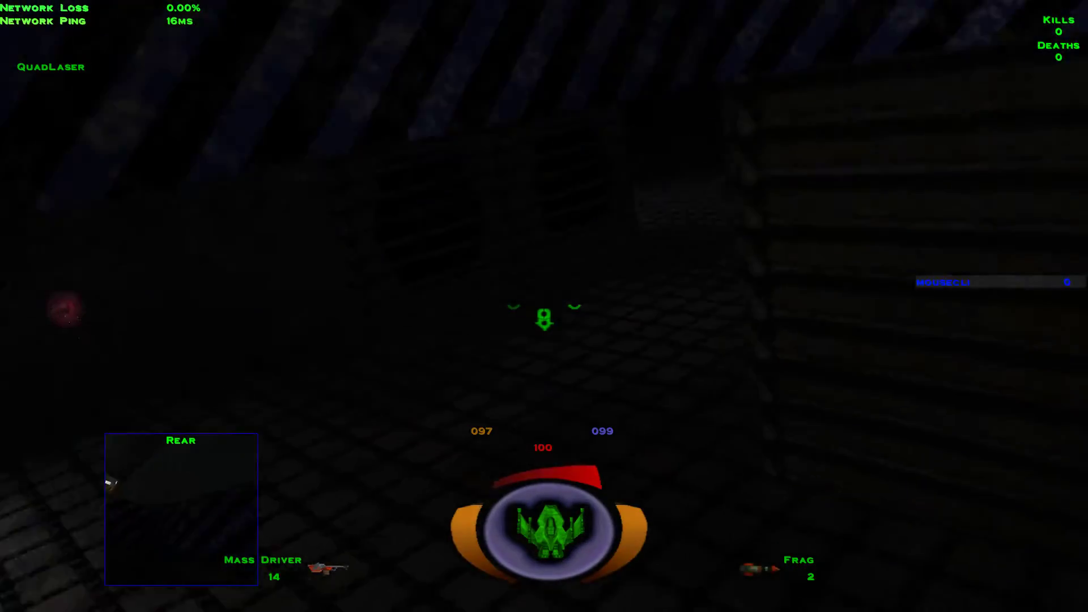
key("a")
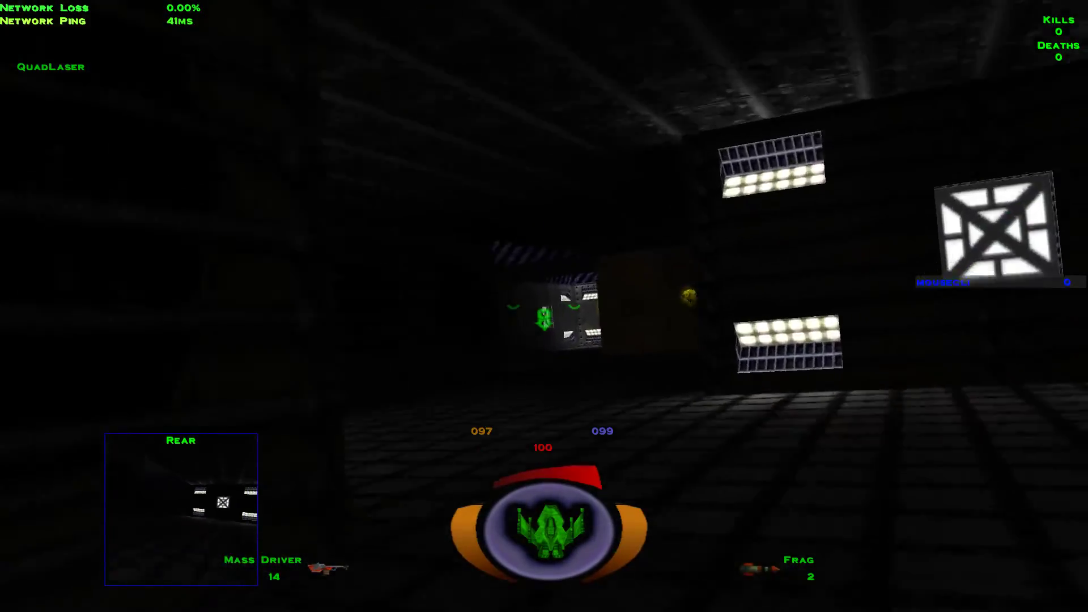
key("a")
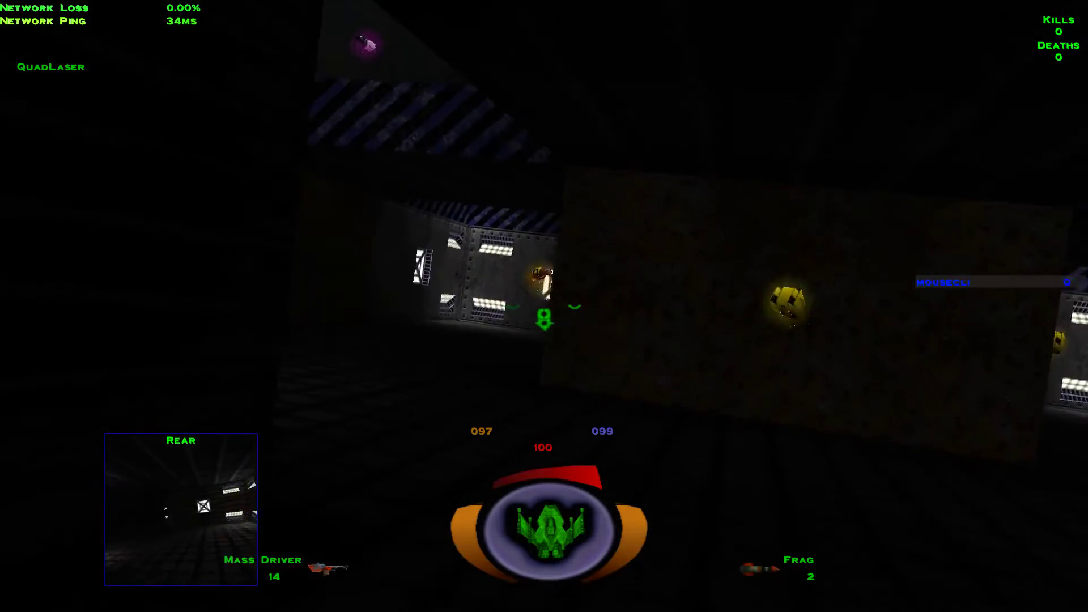
key("a")
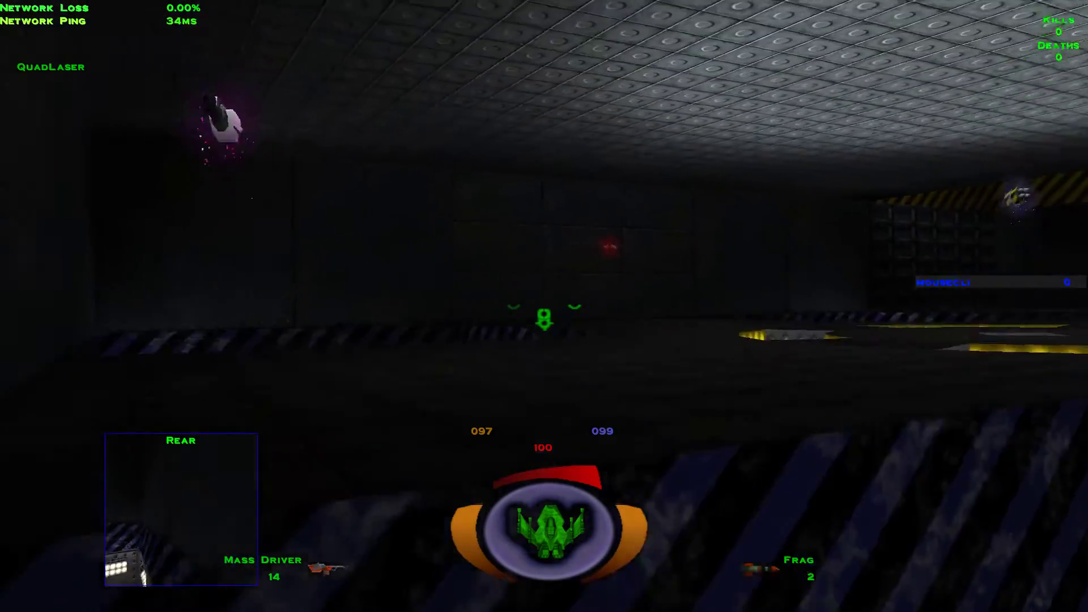
key("a")
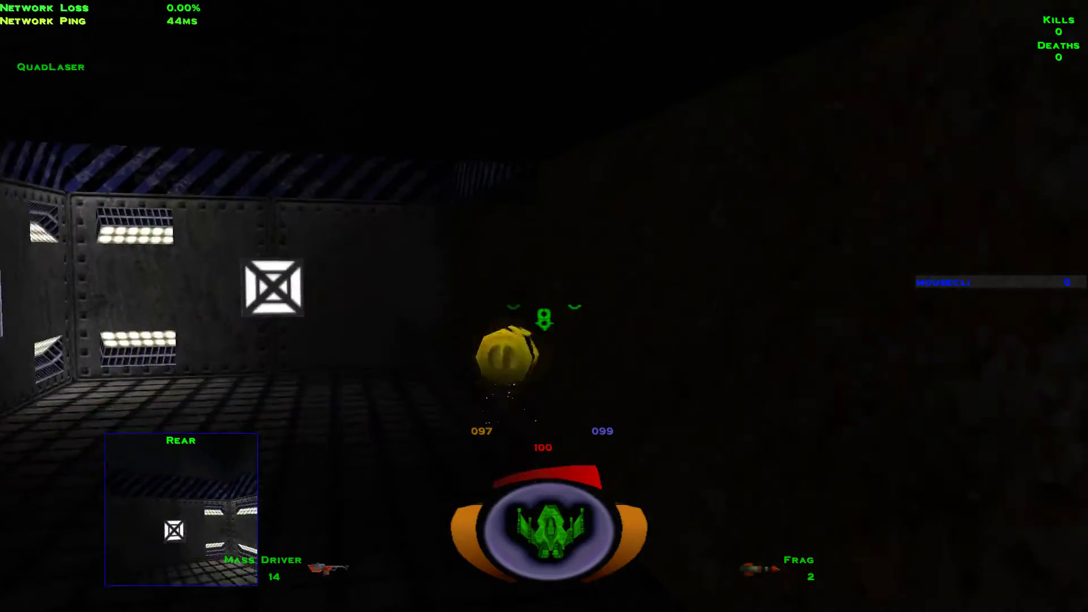
key("a")
Abort the multiplayer mission, exit the Direct TCP/IP games screen and quit Descent 3, confirming the exit
key("Escape")
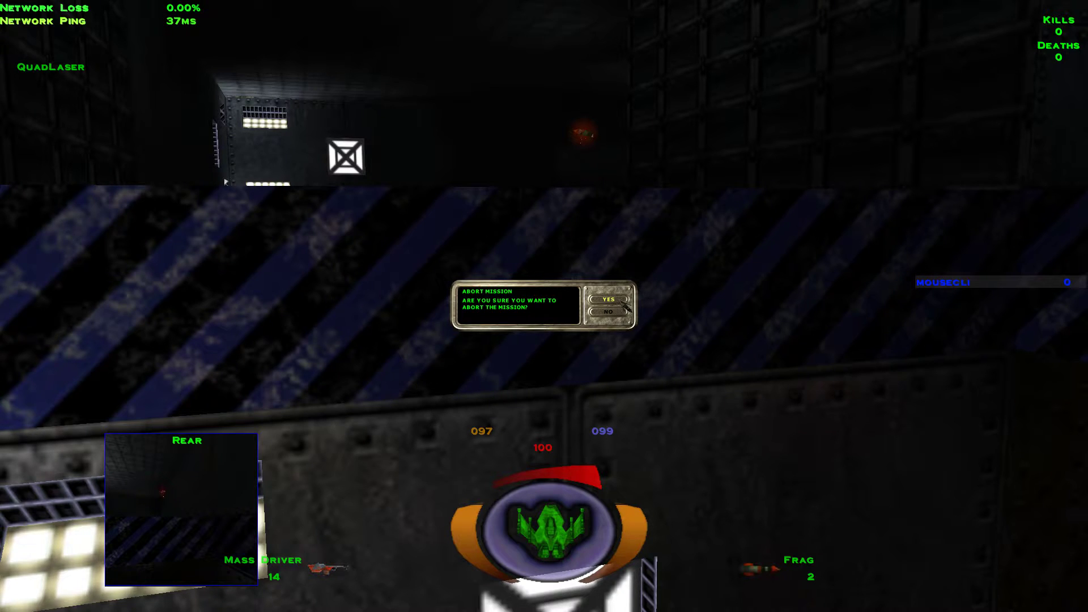
left_click(623, 302)
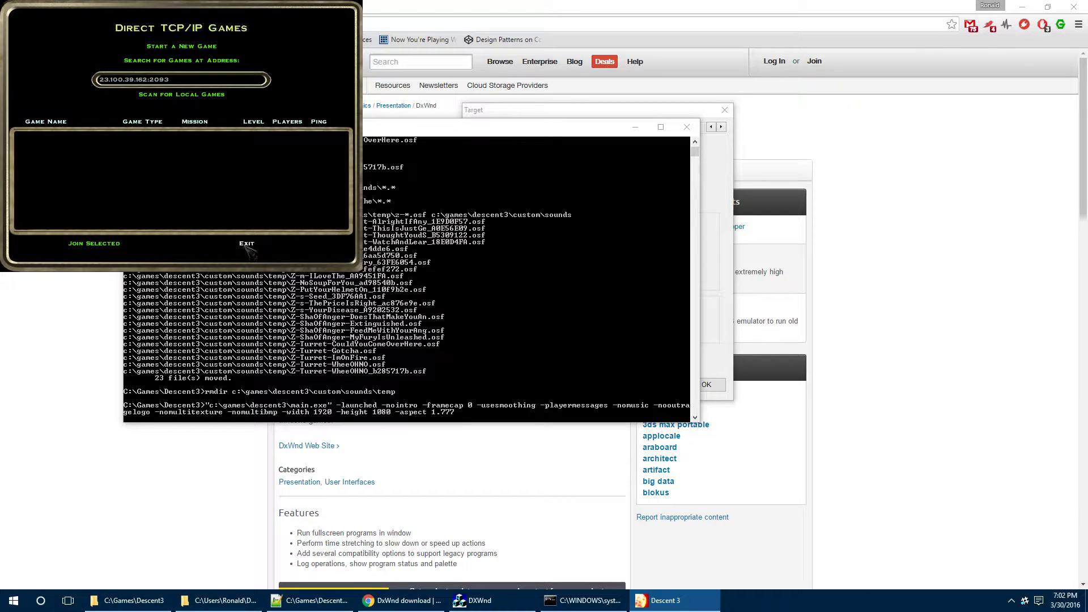
left_click(247, 245)
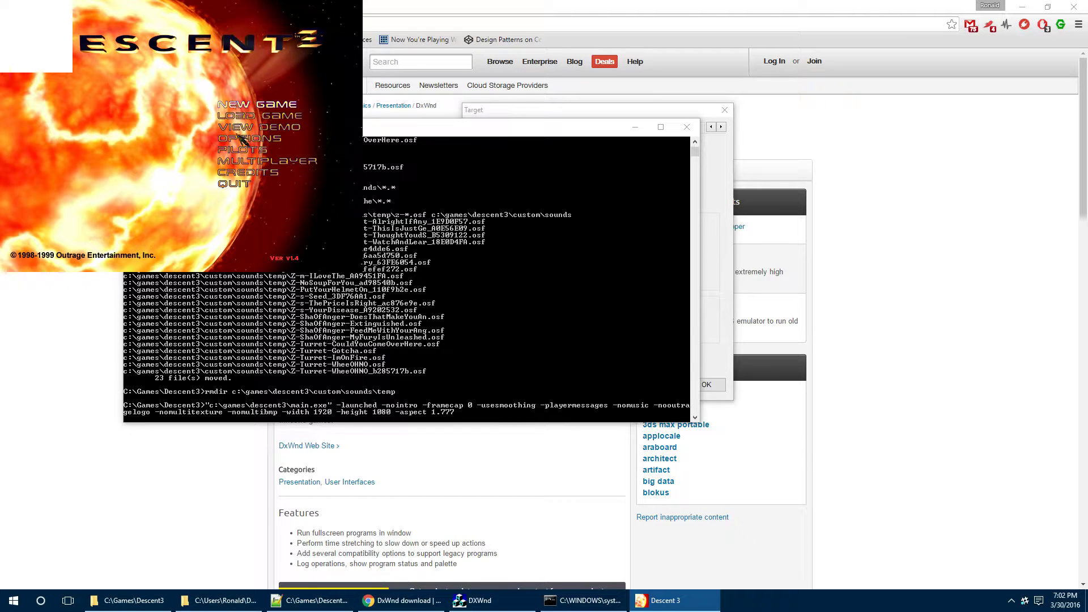
left_click(246, 185)
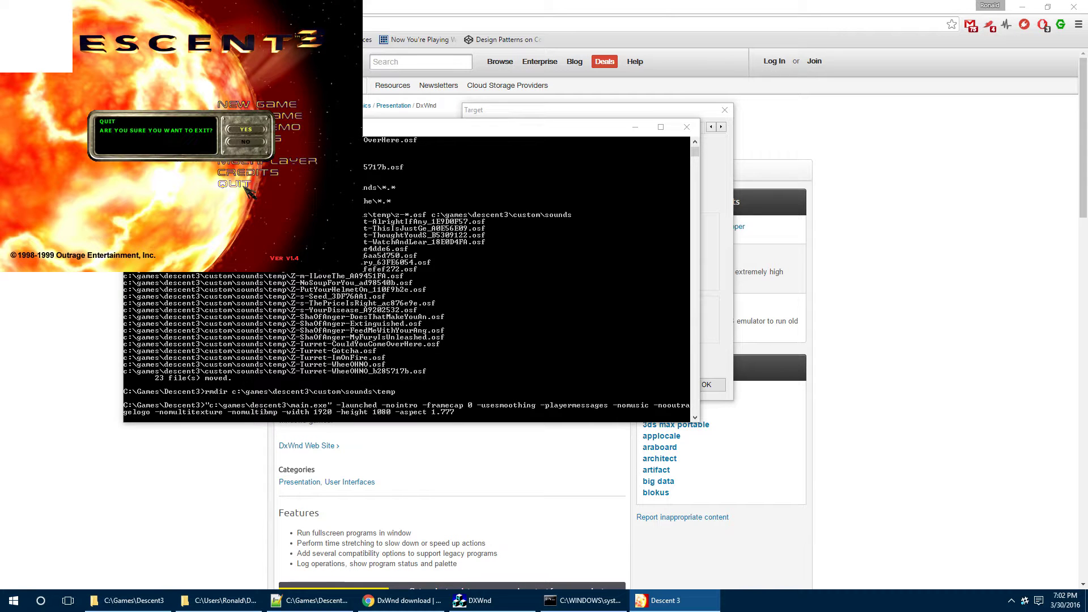
left_click(247, 132)
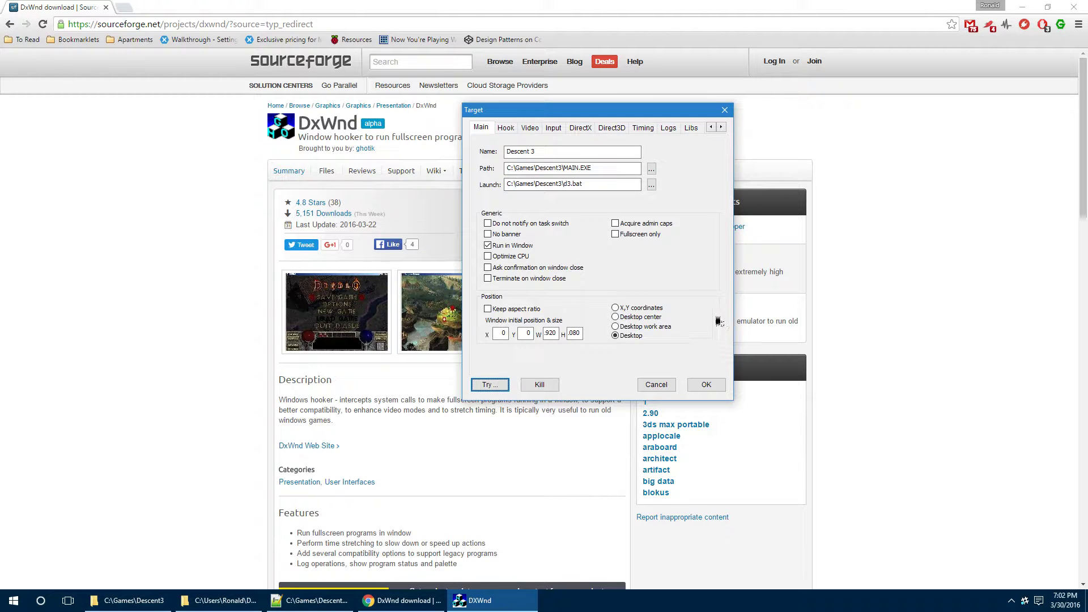
Review the target's hook settings, return to its main settings and save the Descent 3 target
left_click(512, 129)
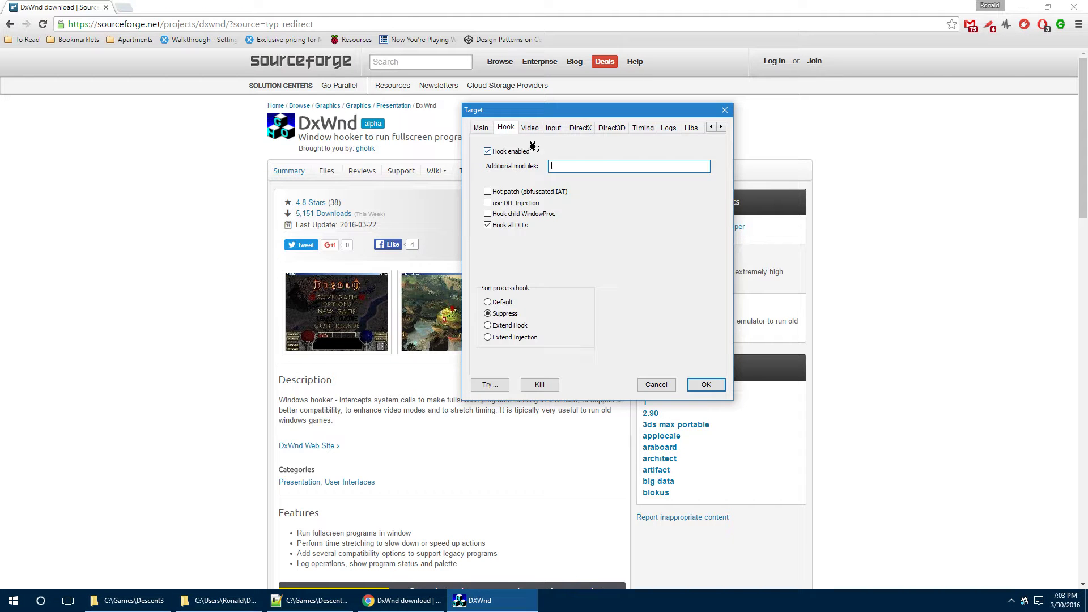
left_click(533, 138)
left_click(547, 132)
left_click(496, 130)
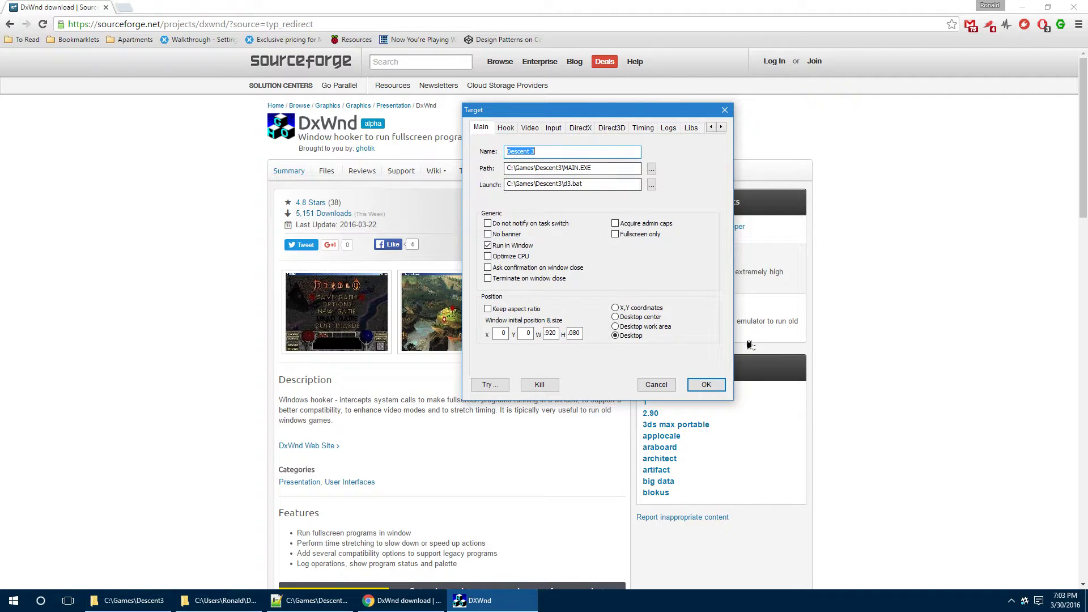
left_click(714, 390)
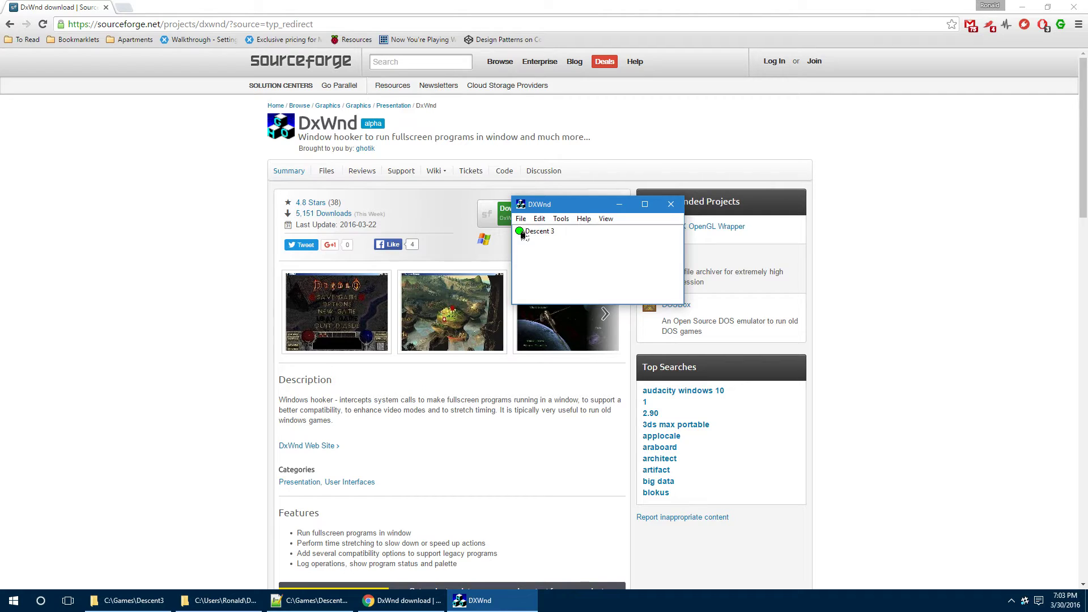
Run the saved Descent 3 target from the DxWnd program list
left_click(539, 232)
right_click(541, 236)
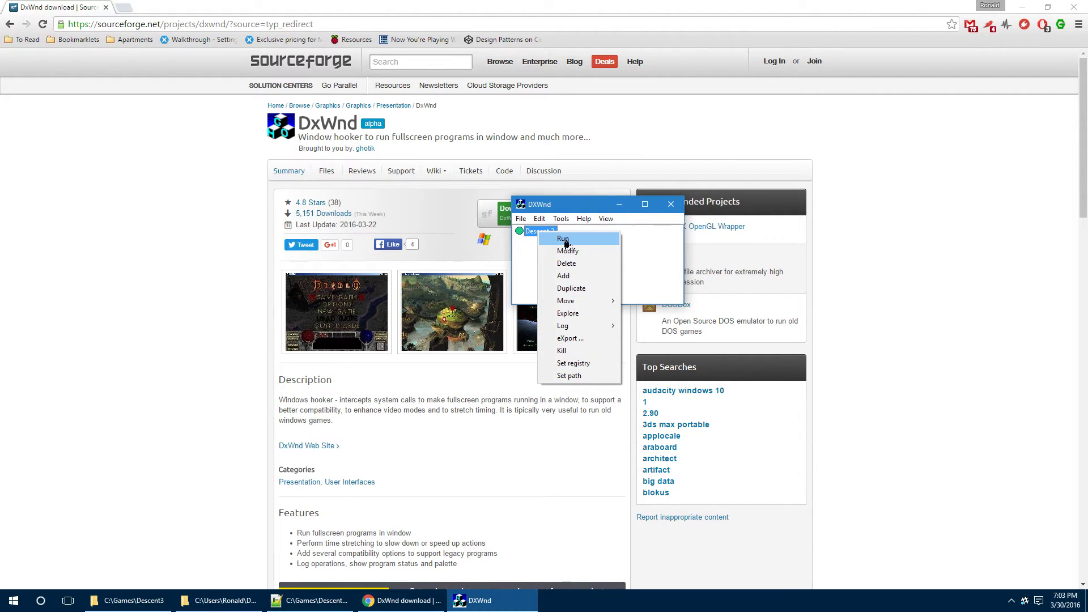
left_click(564, 241)
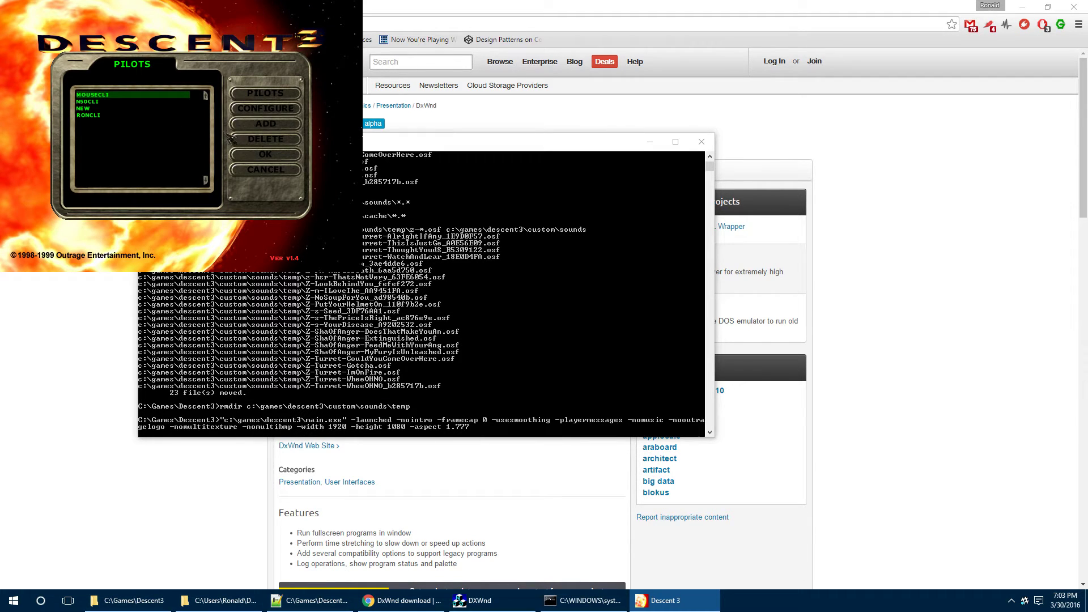
Cancel the pilot selection and quit Descent 3, confirming the exit
left_click(287, 173)
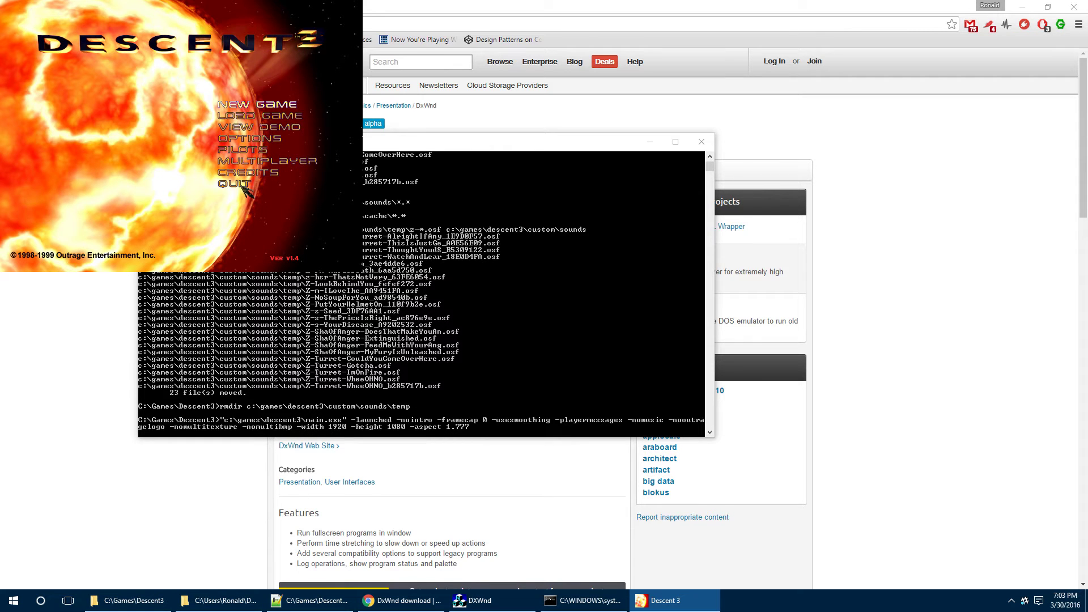
left_click(242, 187)
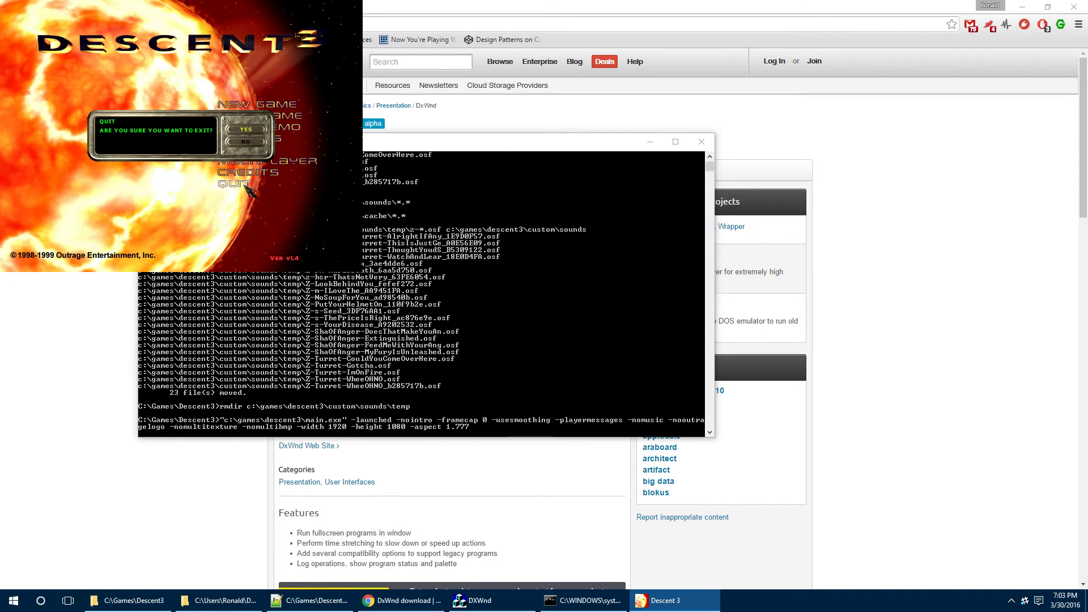
left_click(249, 129)
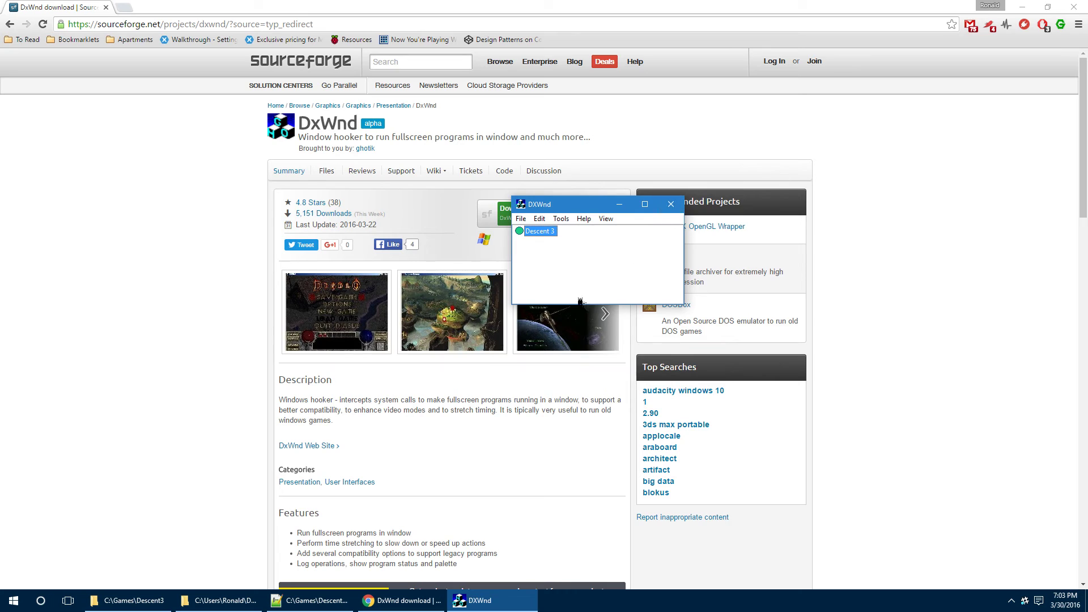